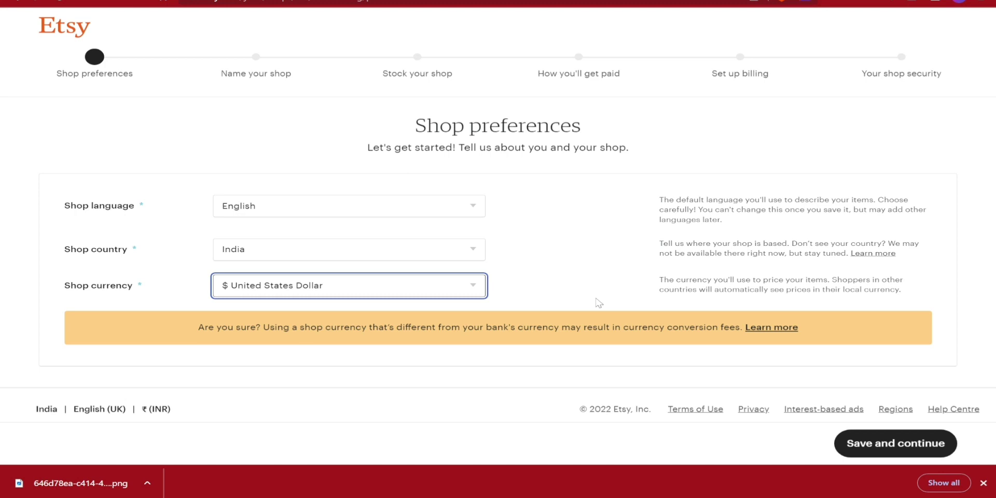
- Save the shop preferences, then name the shop CognitiveStore and save it
click(887, 444)
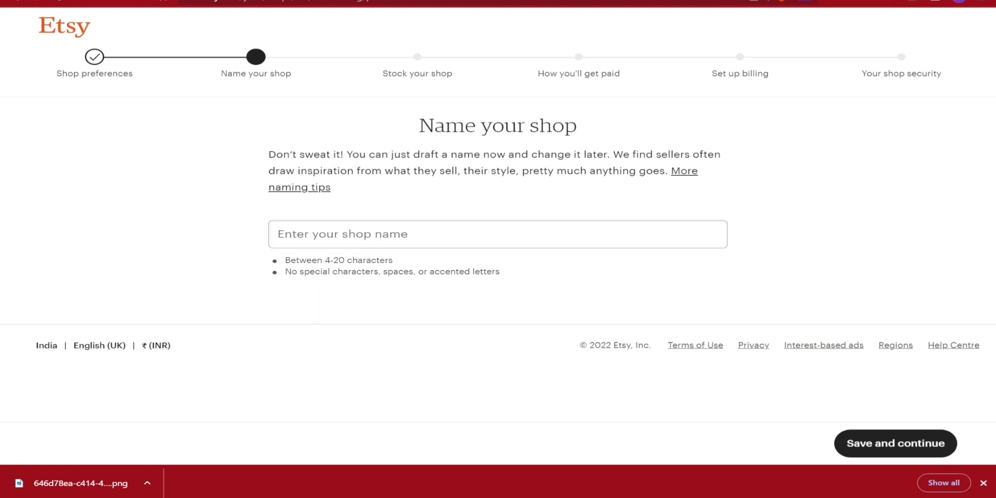
click(279, 234)
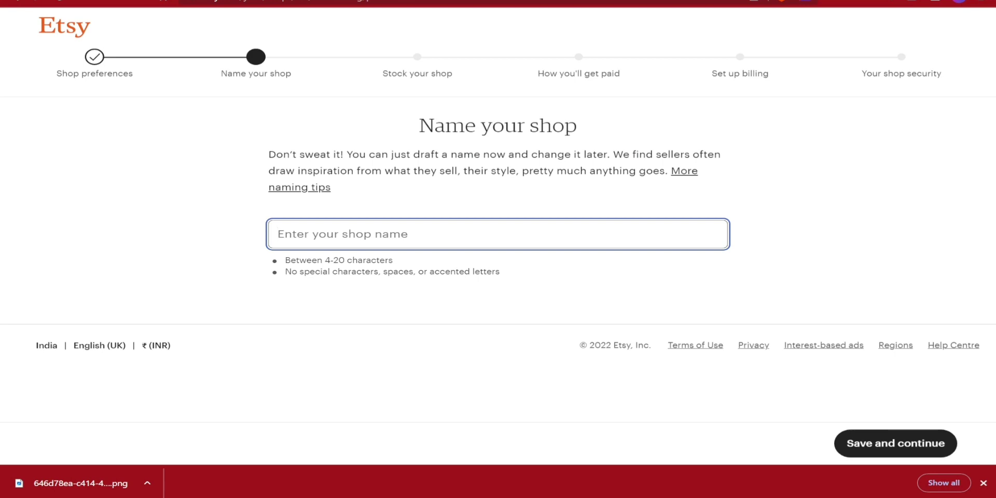
text(CognitiveStore)
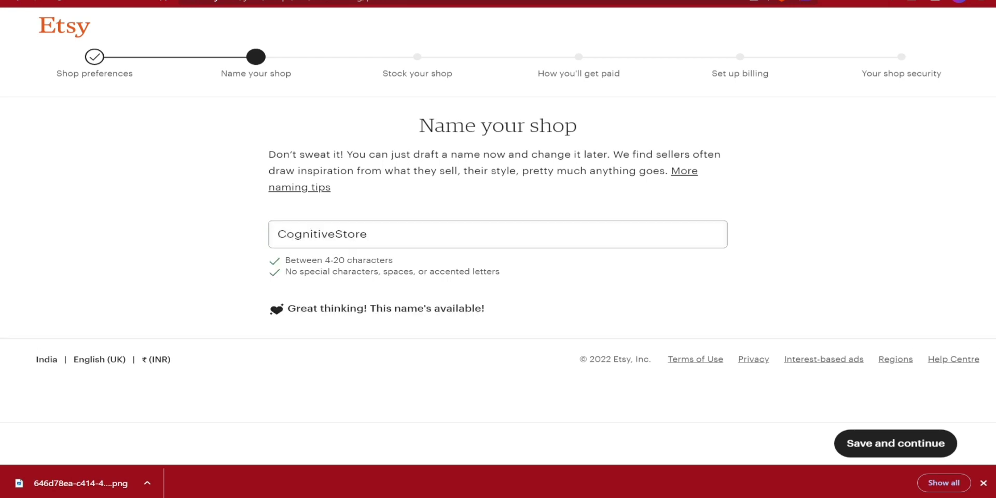
click(863, 443)
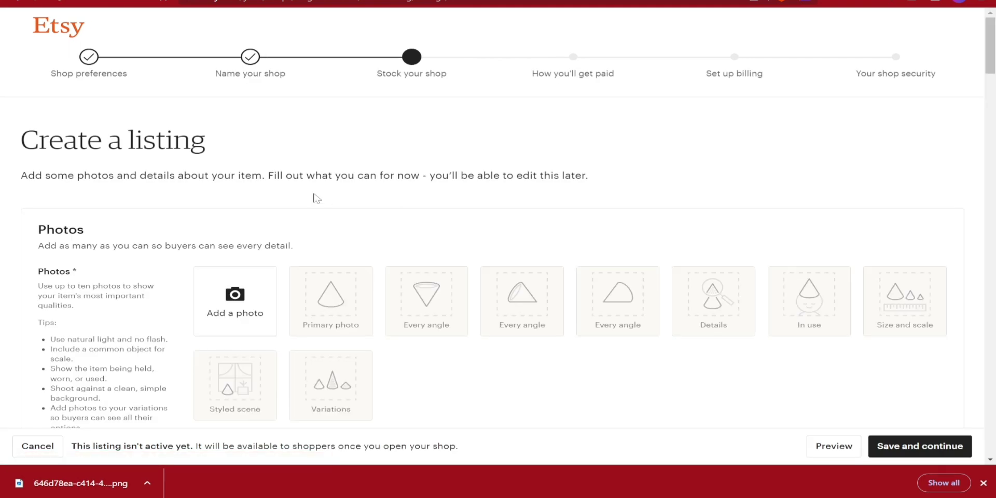
- Upload the orange T-shirt image from the image folder as the listing's primary photo
scroll(314, 198, down, 2)
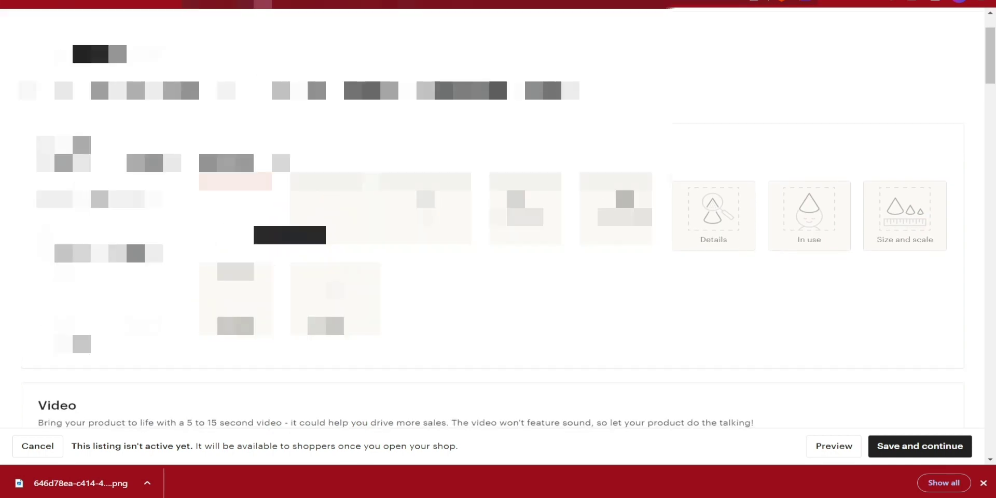
click(289, 235)
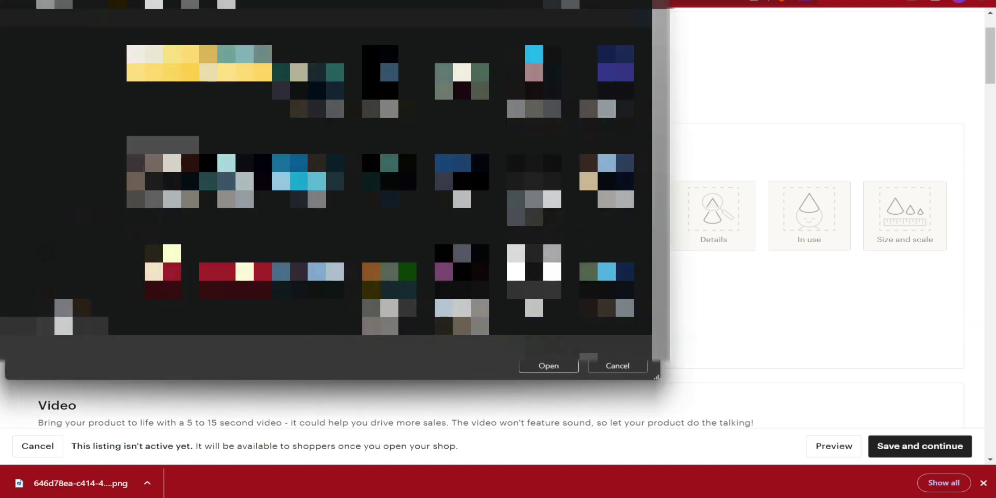
double_click(315, 147)
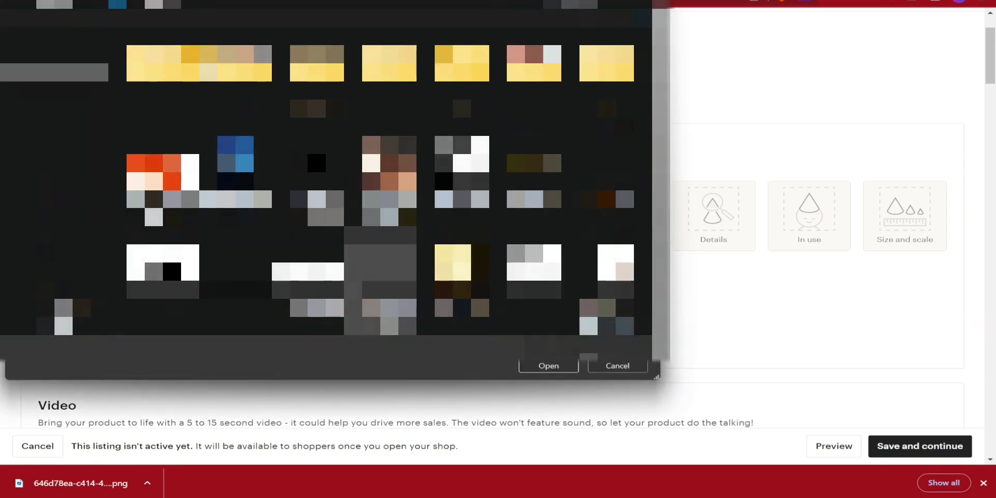
double_click(315, 148)
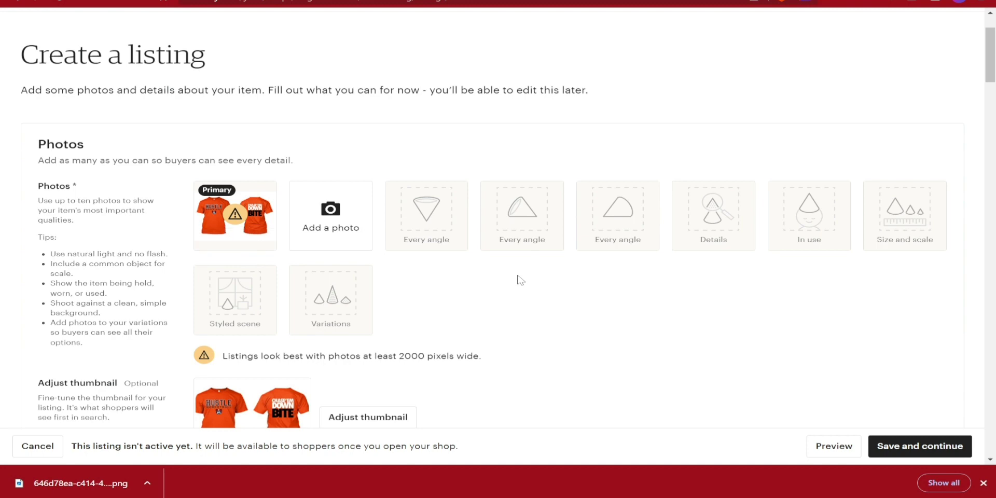
scroll(520, 280, down, 5)
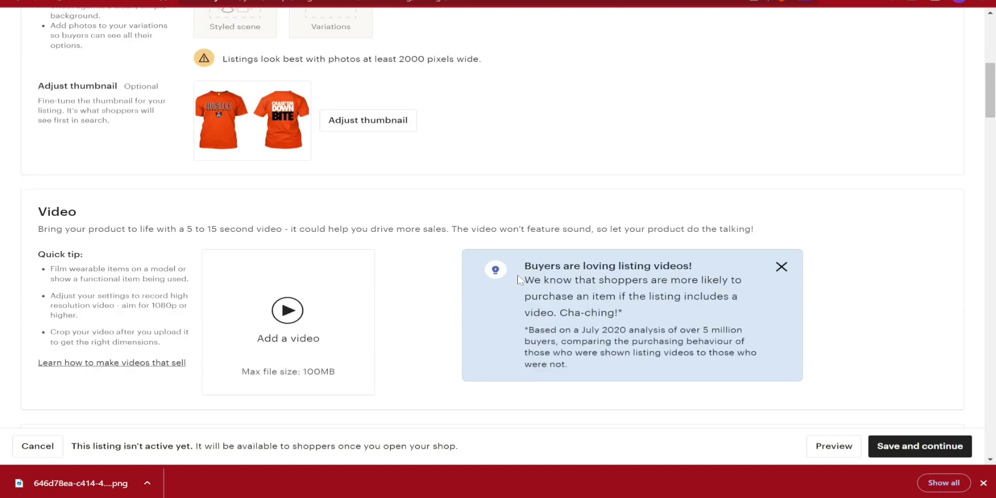
scroll(521, 280, down, 3)
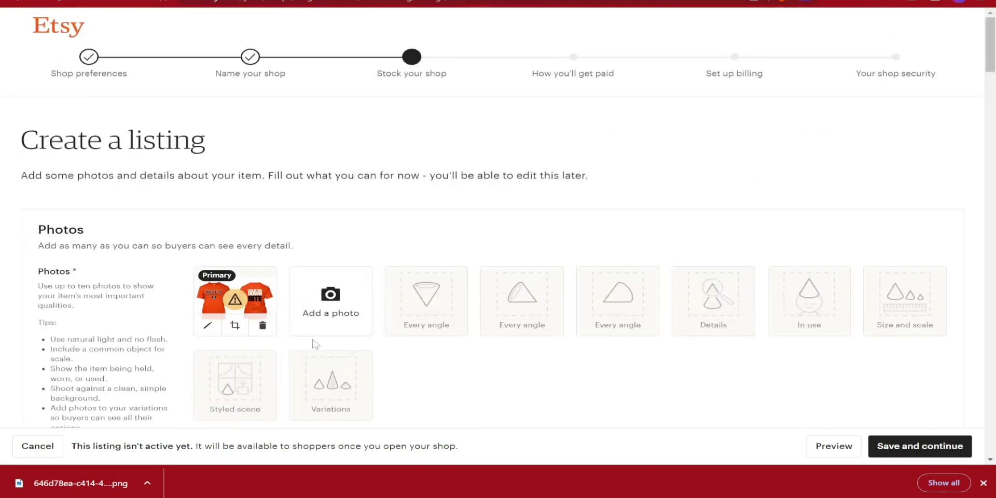
scroll(313, 345, down, 10)
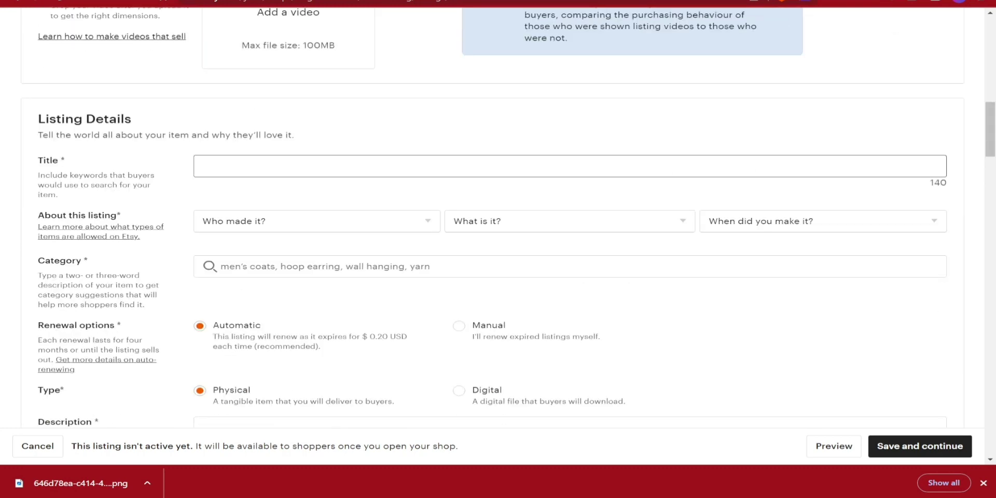
- Title the listing 'Hustler T Shirt' and mark it I did, A finished product, Made to order
text(Hustler T Shirt)
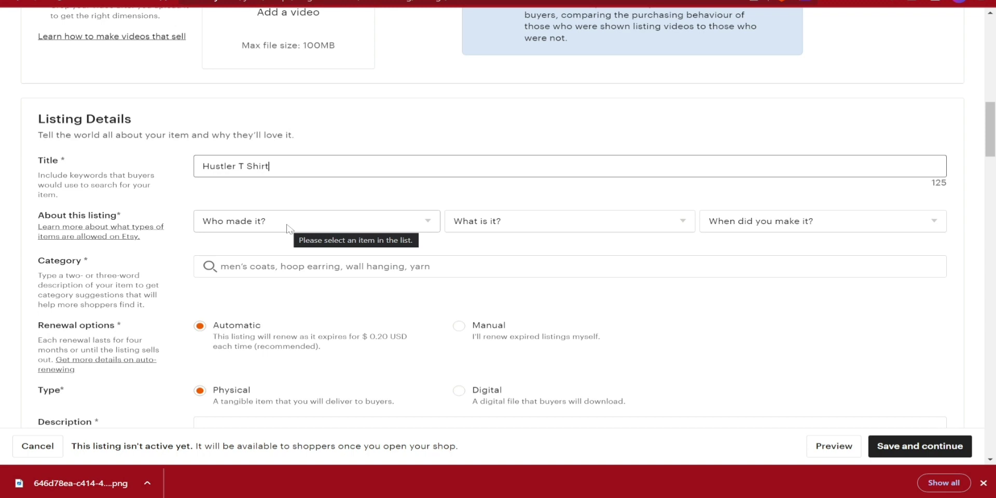
click(295, 227)
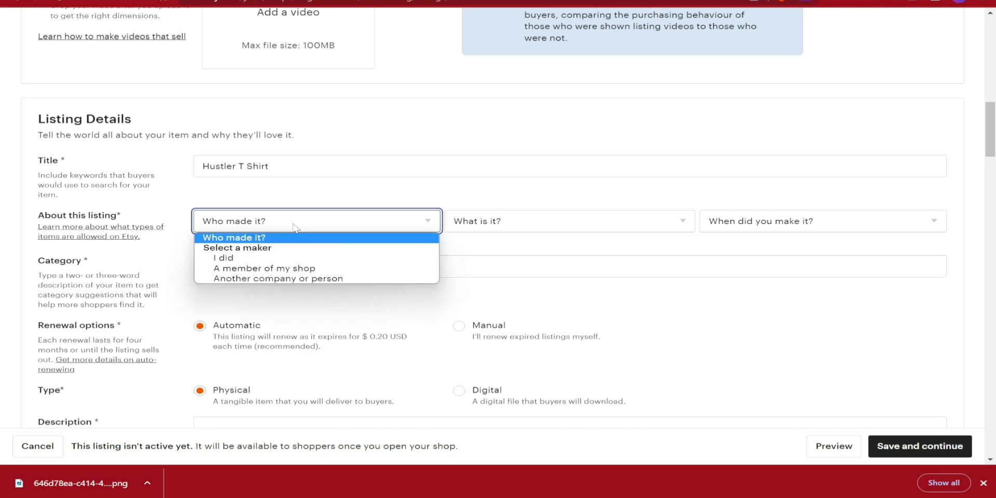
click(235, 259)
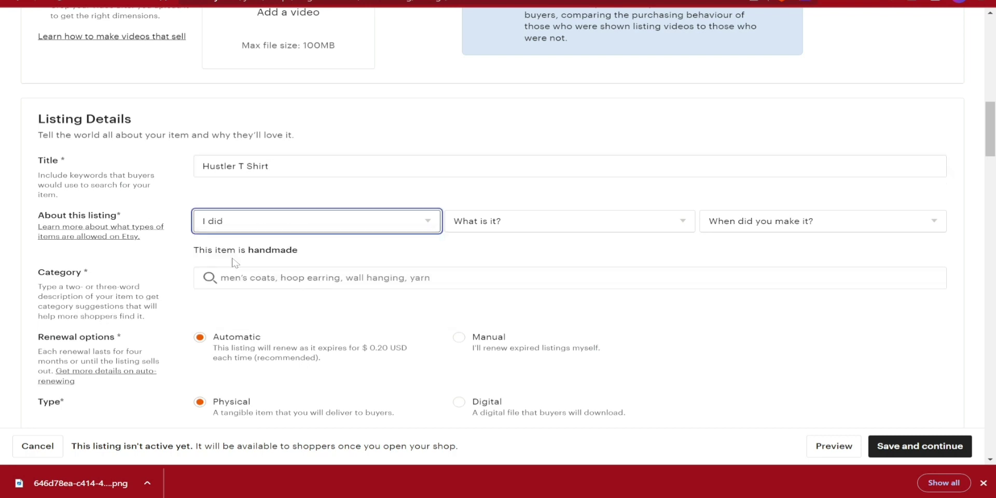
click(517, 224)
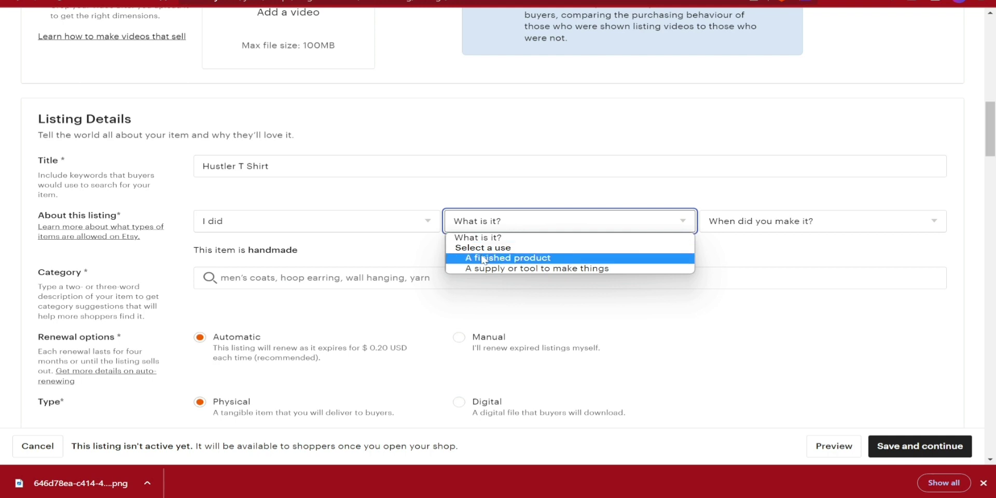
click(548, 258)
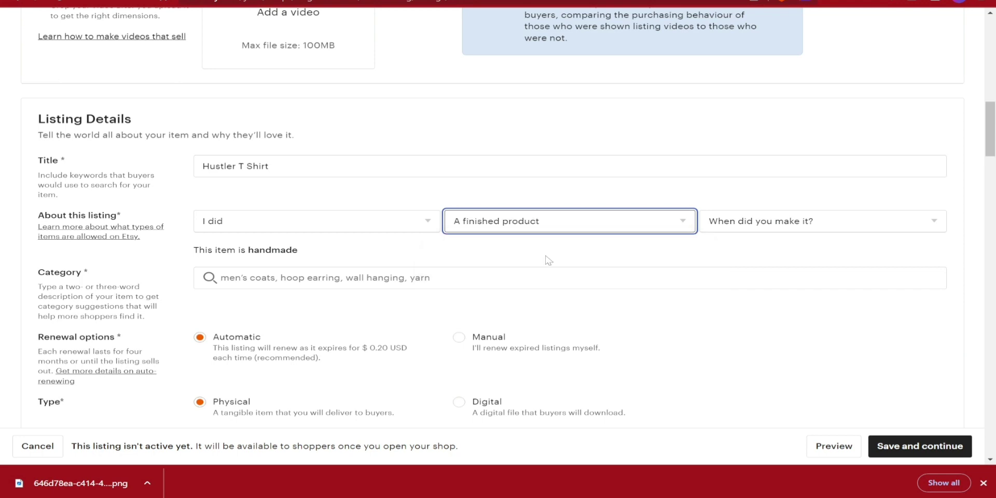
click(786, 226)
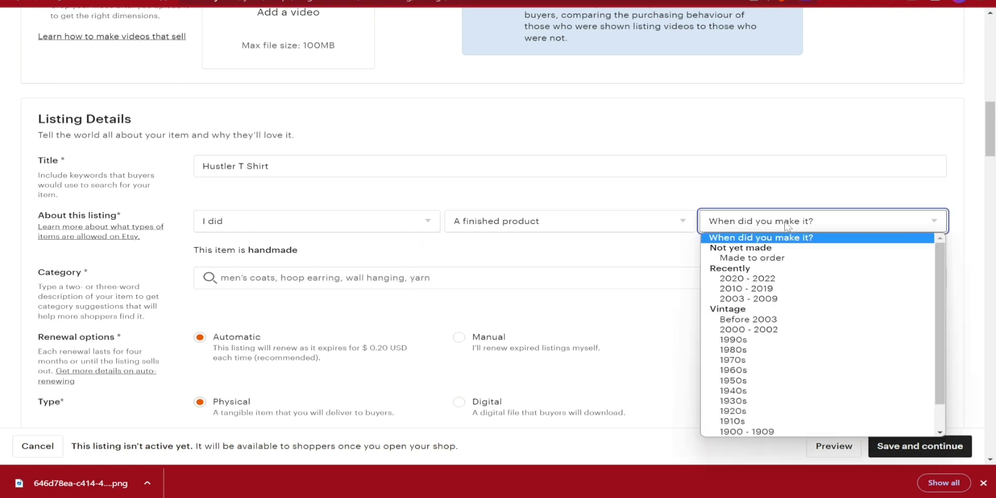
click(762, 258)
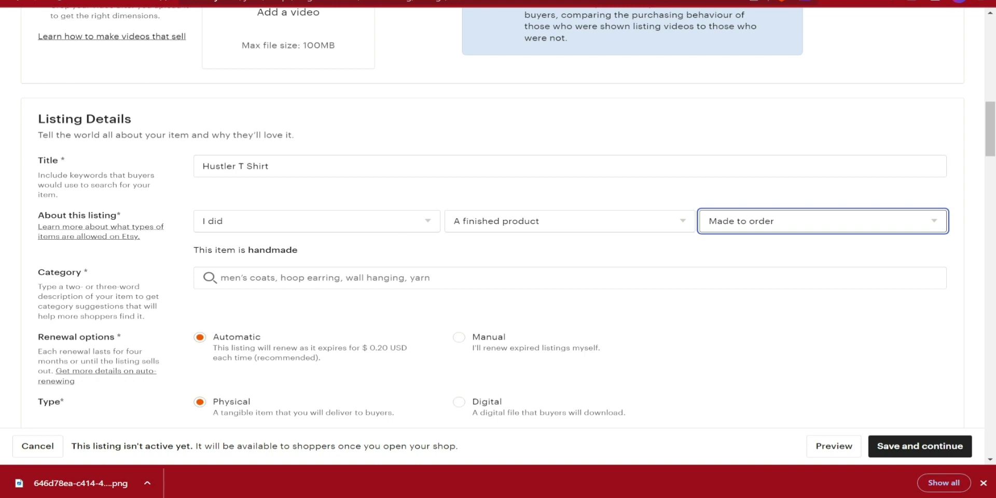
- Search the category list for 'men' and pick the men's T-shirts category
click(220, 277)
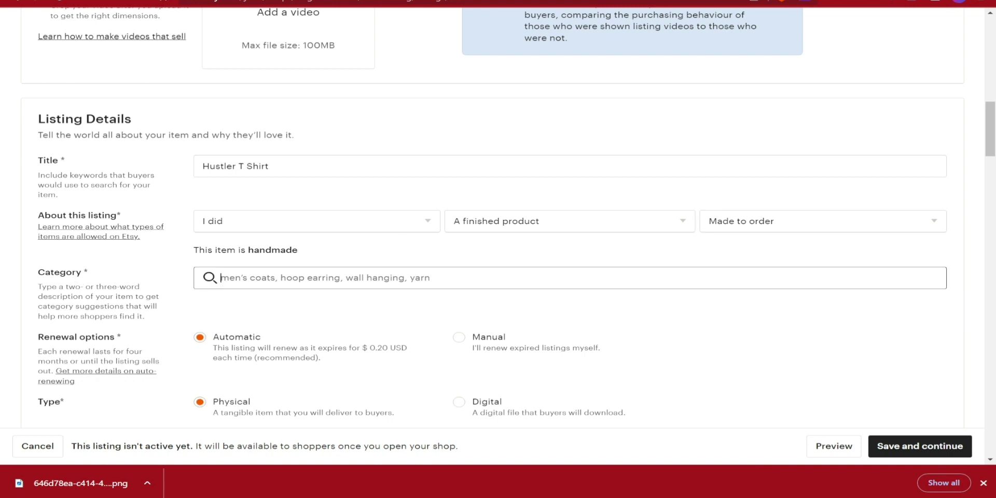
text(clo)
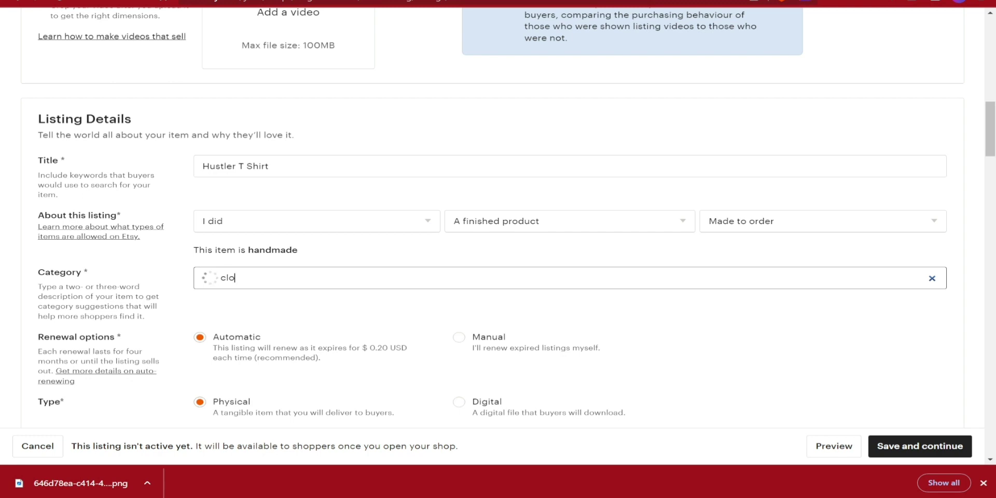
text(th)
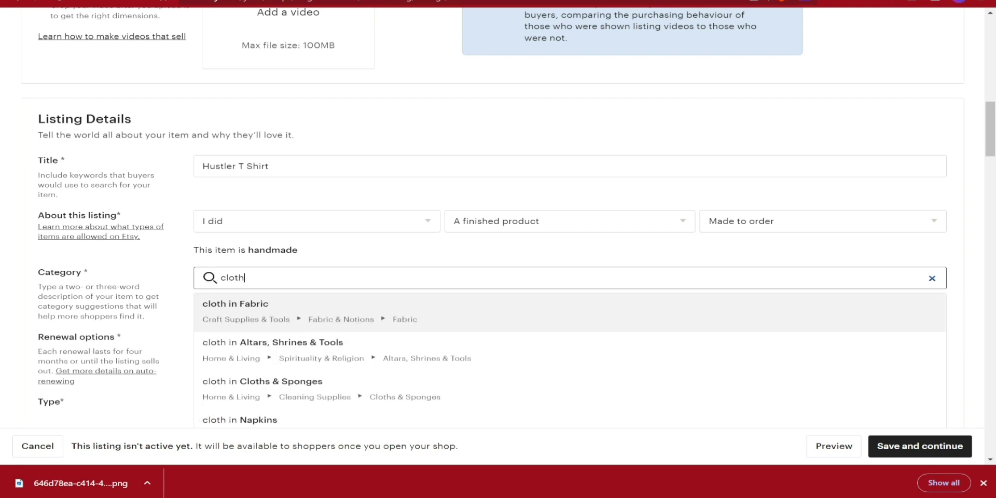
key(ctrl+a)
text(men)
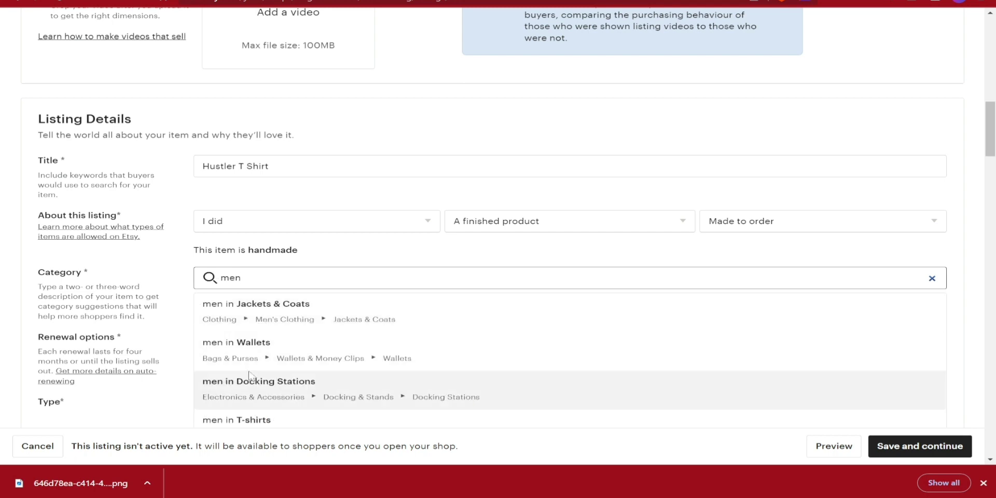
click(236, 420)
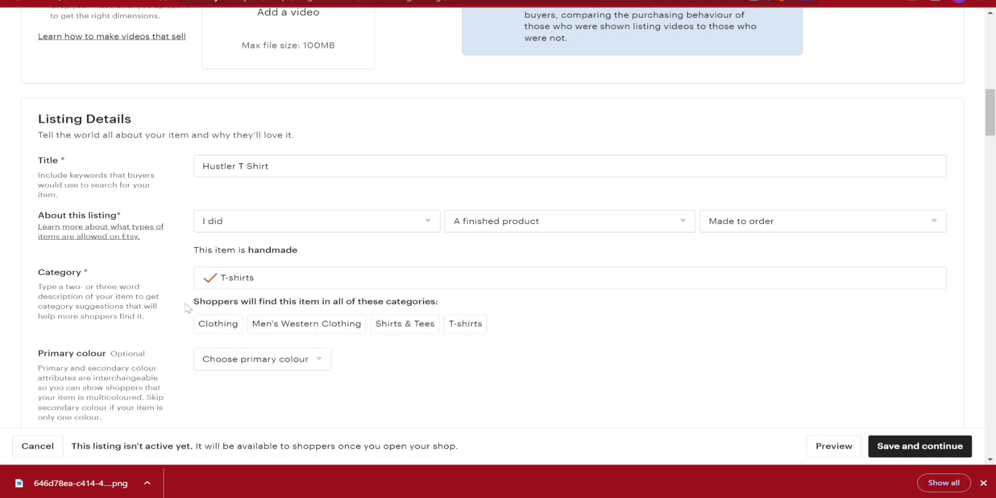
- Set the listing's size scale to US letter, leaving sizes unselected
scroll(187, 307, down, 4)
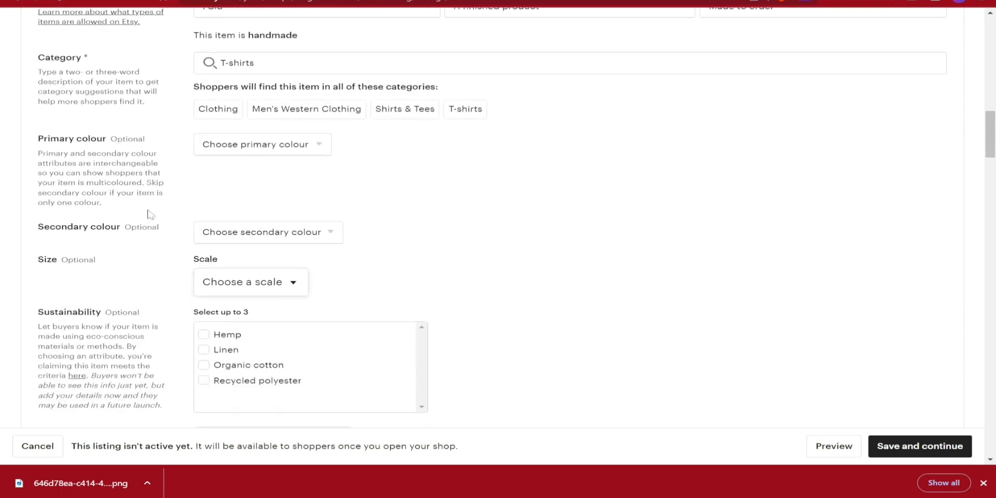
scroll(281, 281, down, 2)
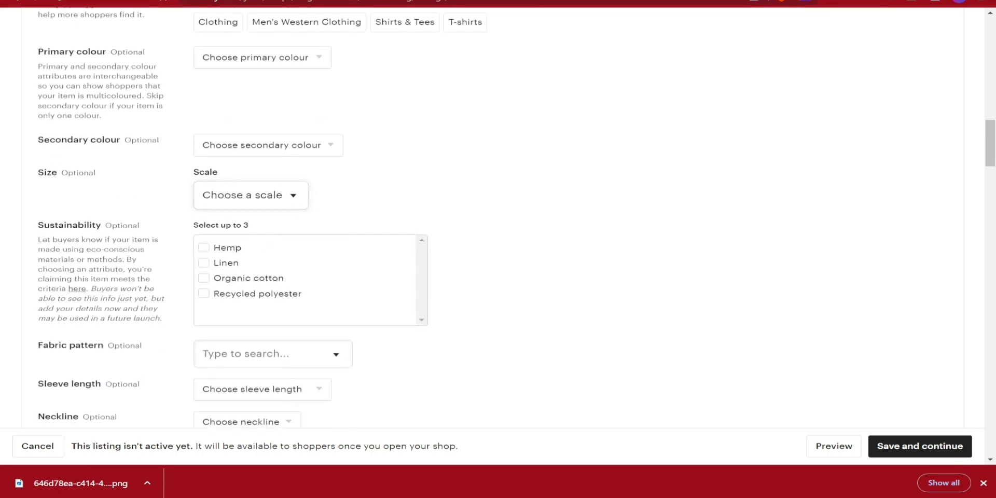
click(268, 199)
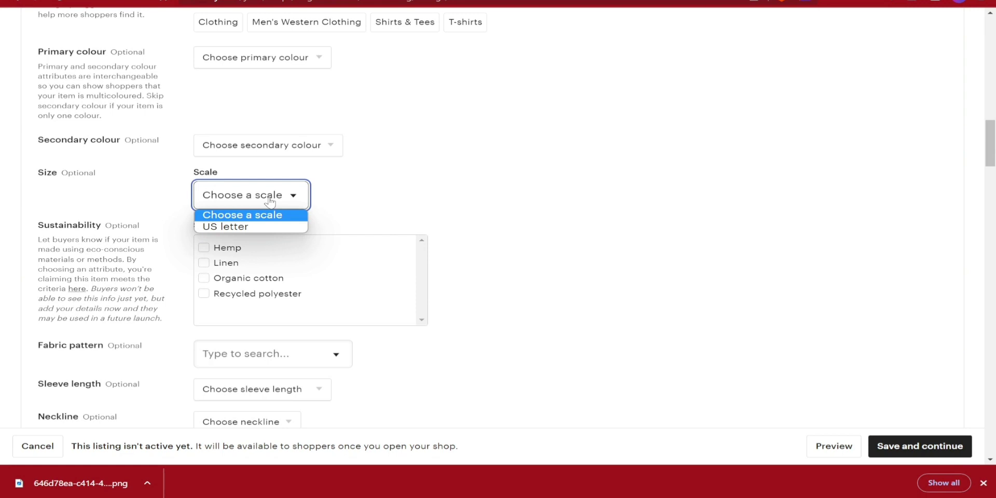
click(226, 226)
key(Tab)
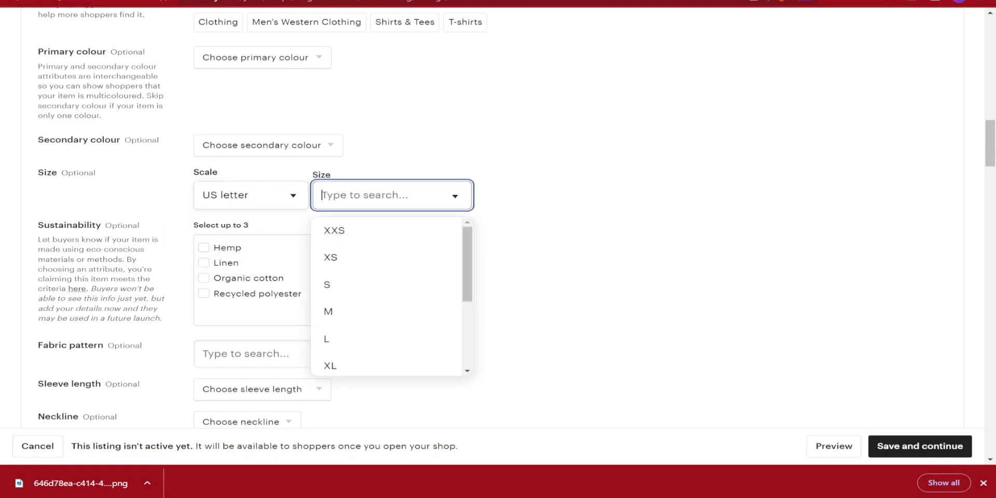
click(564, 236)
- Enter the description "Men's Tshirt ( Graphic)"
scroll(568, 237, down, 2)
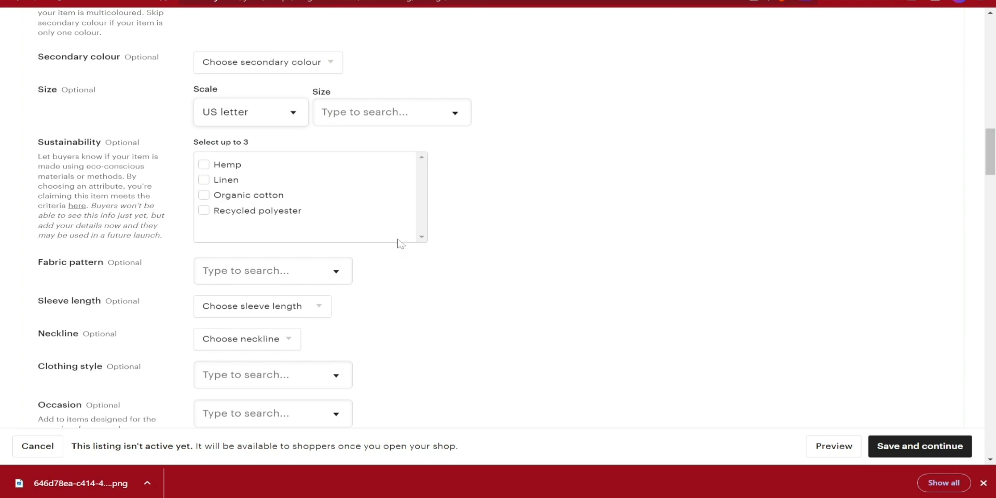
scroll(398, 242, down, 5)
scroll(401, 243, down, 2)
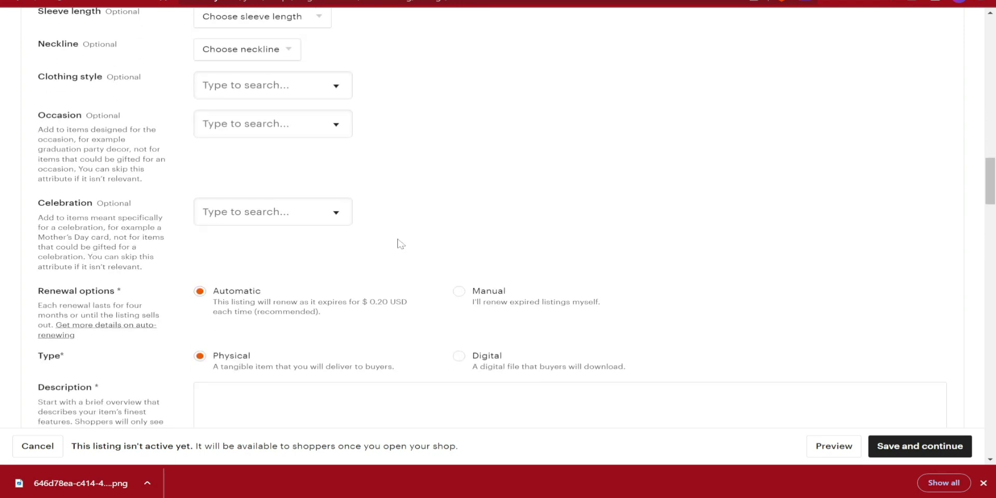
scroll(398, 244, down, 3)
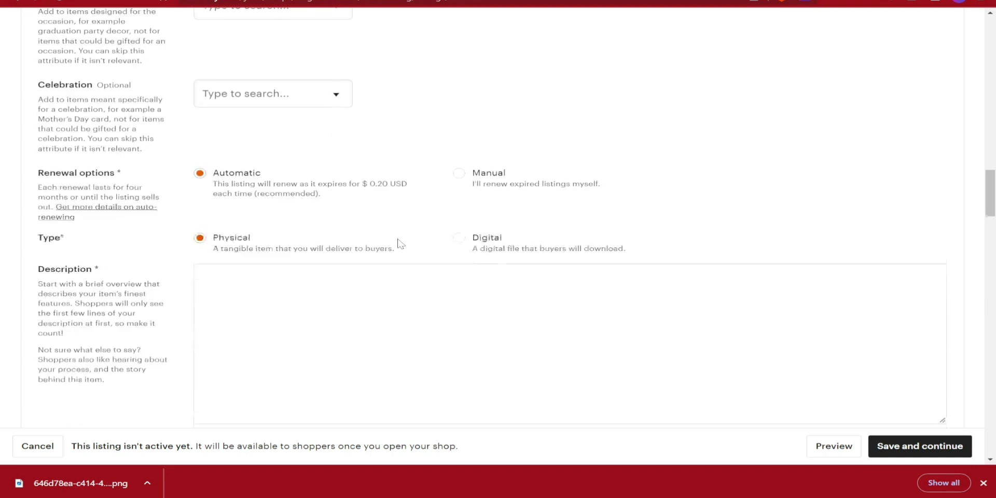
click(400, 259)
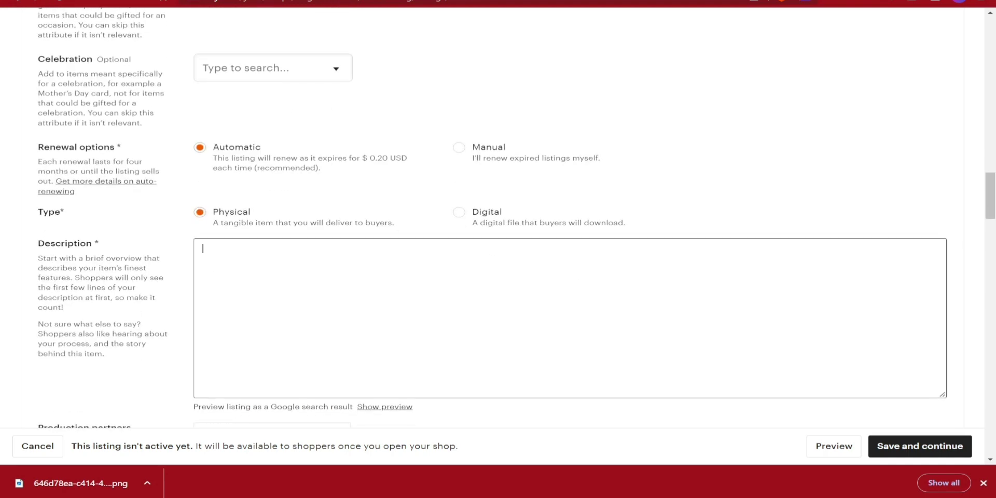
text(Men's Tshirt ( Graphic))
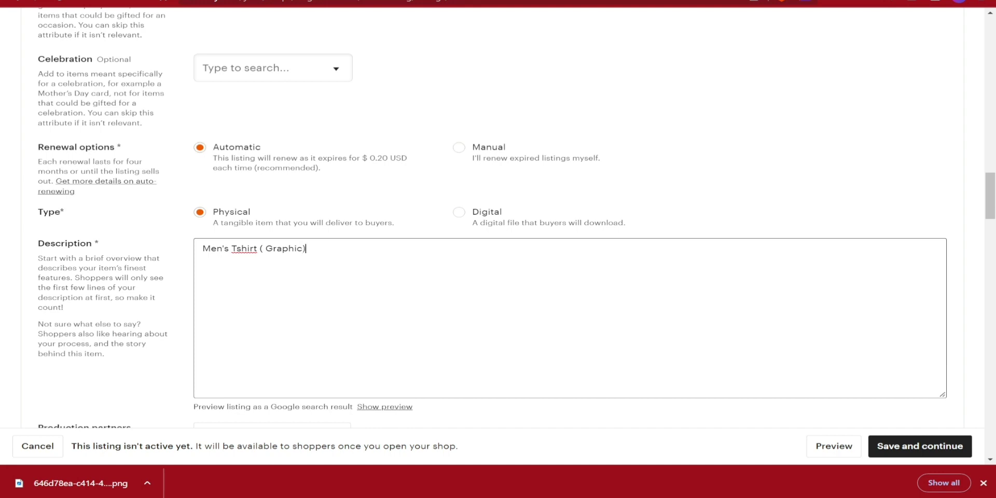
scroll(250, 275, down, 3)
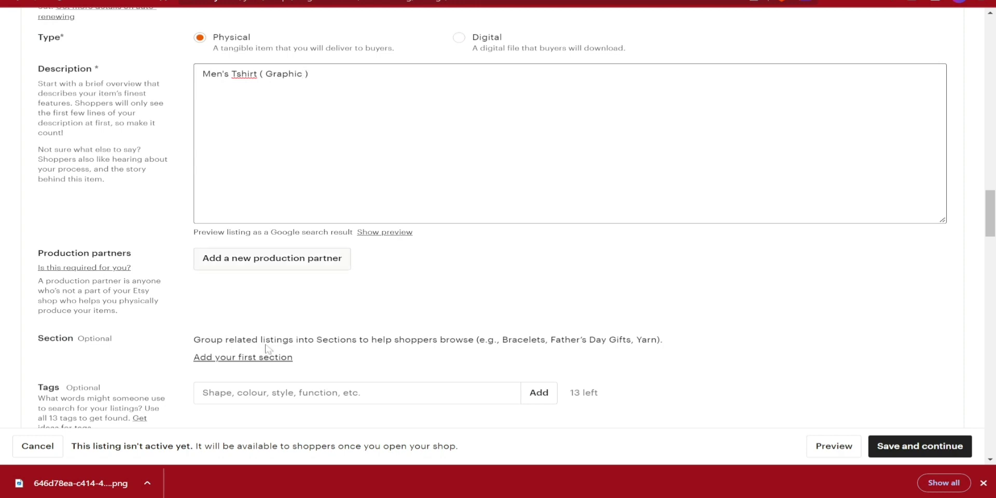
- Add the tags Tshirt and hustler to the listing
click(423, 277)
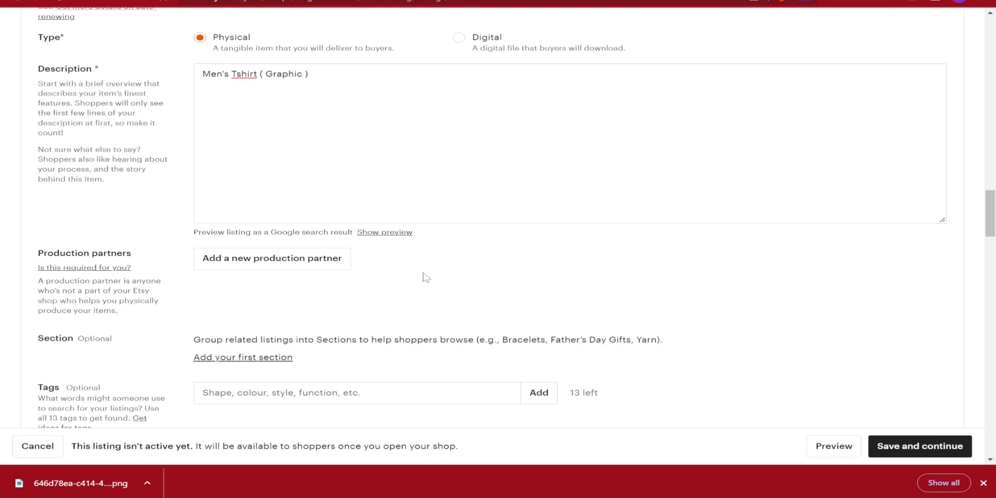
scroll(387, 273, down, 2)
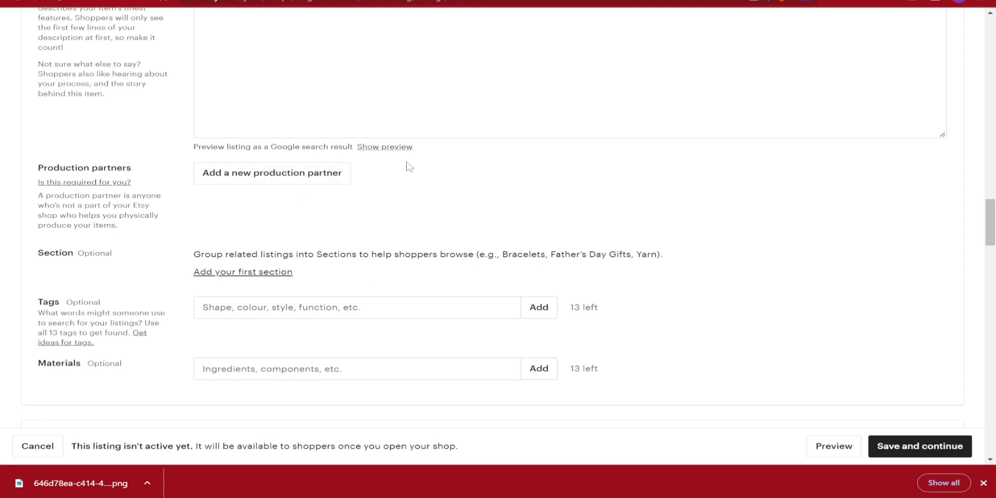
scroll(366, 249, down, 2)
click(367, 248)
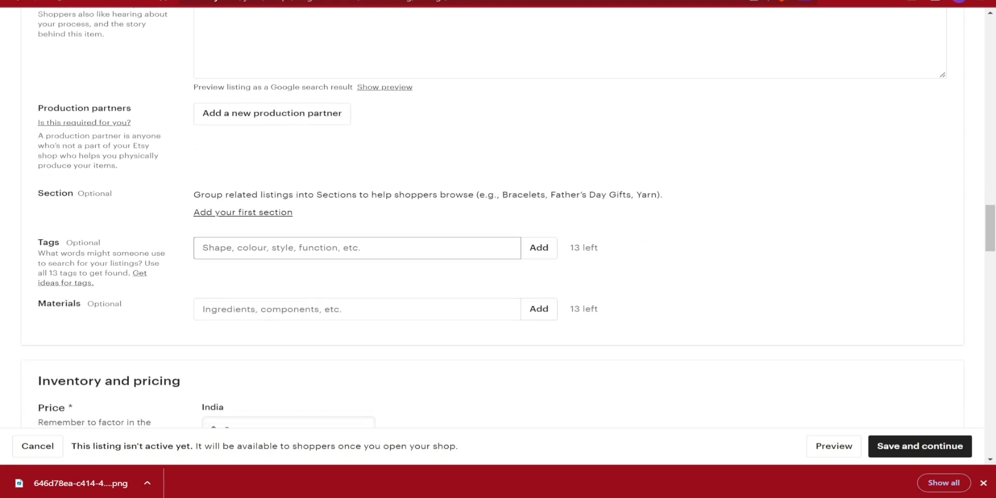
text(Tshirt)
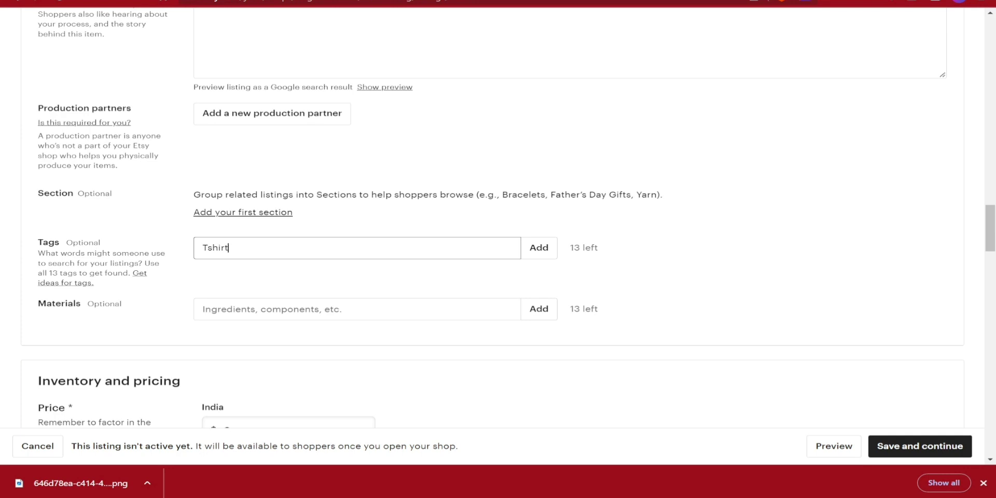
key(Return)
text(hustler)
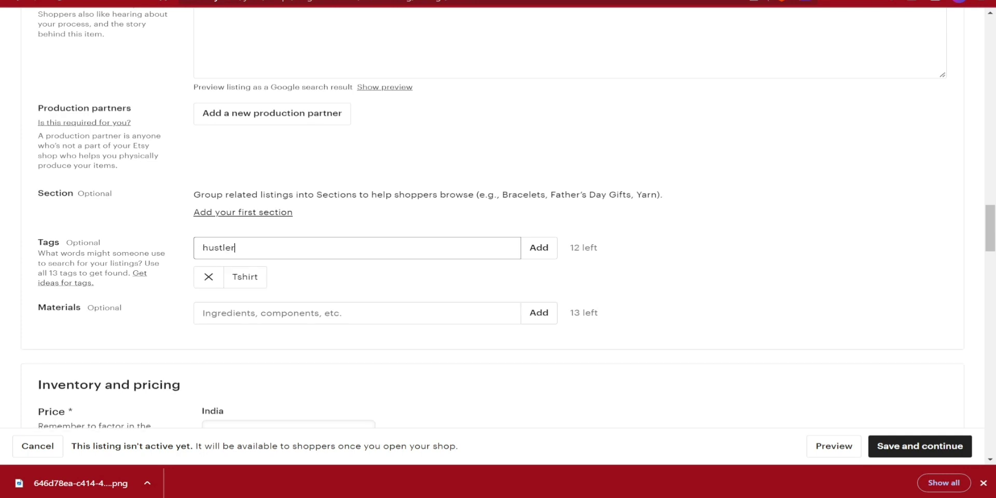
key(Return)
scroll(429, 309, down, 5)
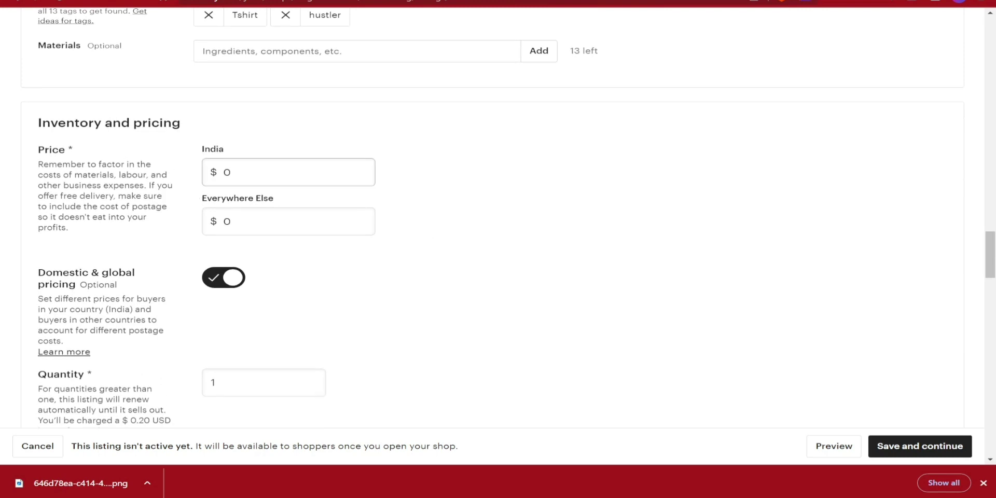
- Set the price to $25.99 for India and $29.99 for Everywhere Else
click(228, 176)
text(25.99)
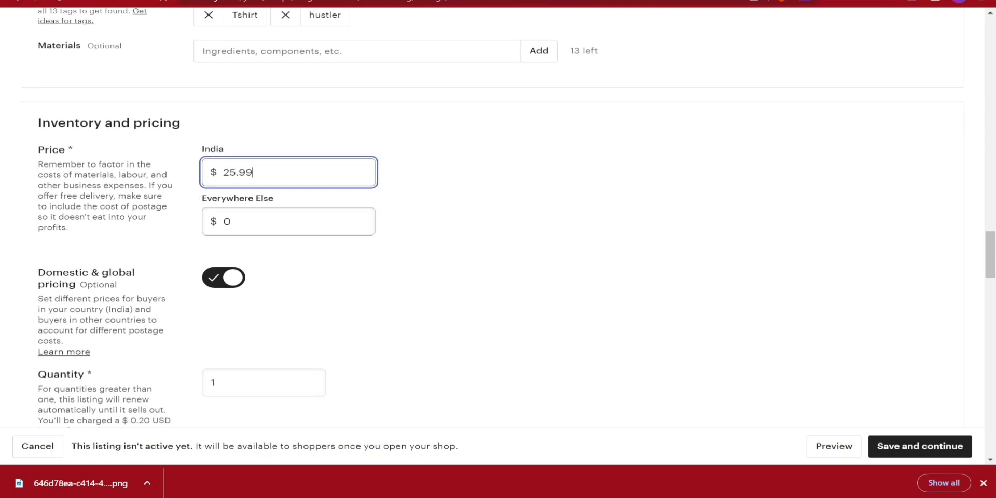
key(Tab)
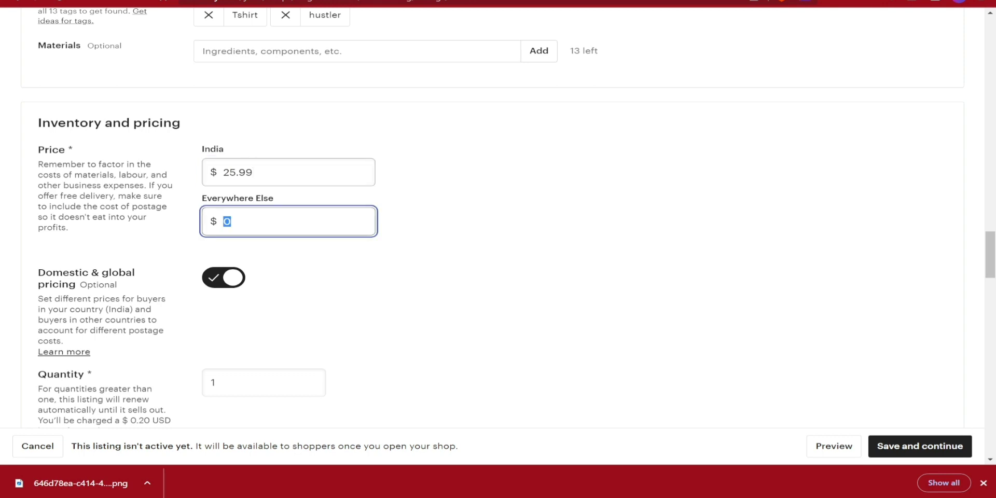
text(29.99)
click(472, 178)
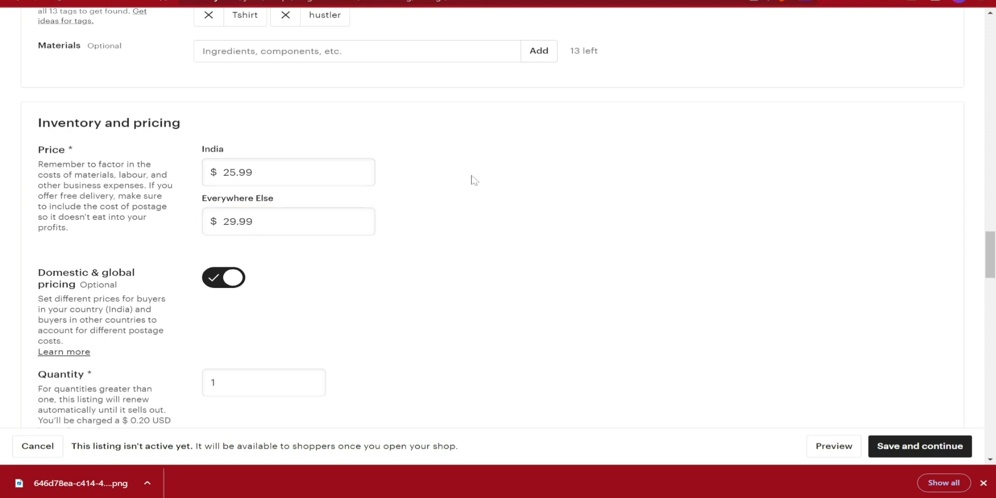
scroll(472, 179, down, 3)
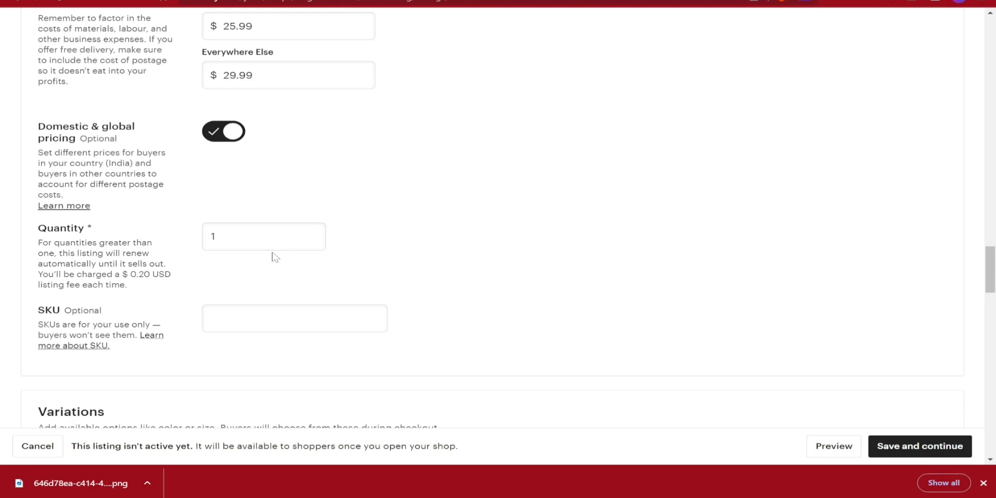
scroll(275, 257, up, 1)
scroll(313, 351, down, 4)
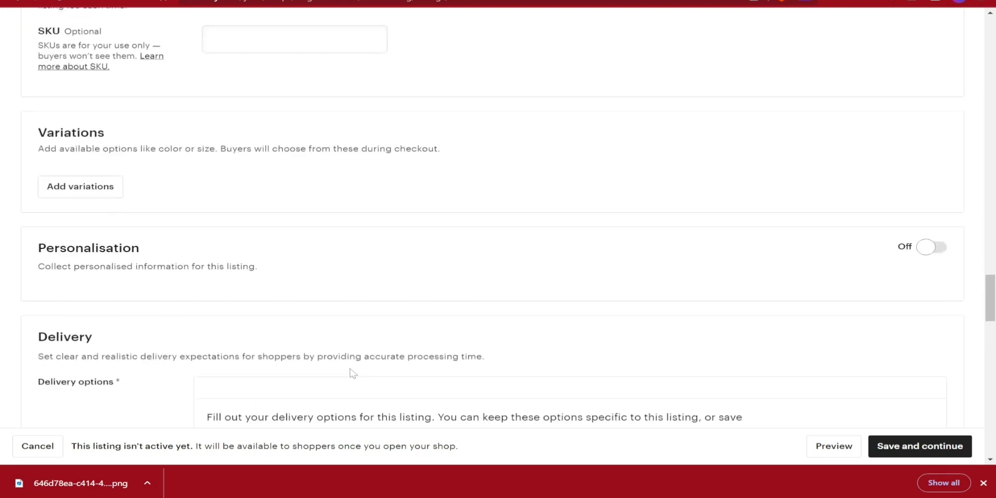
scroll(338, 281, down, 2)
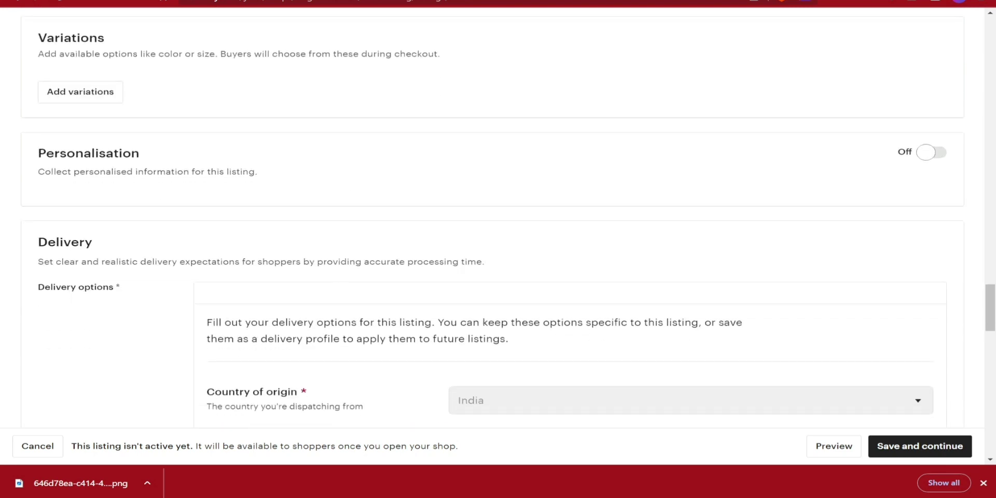
scroll(368, 233, down, 3)
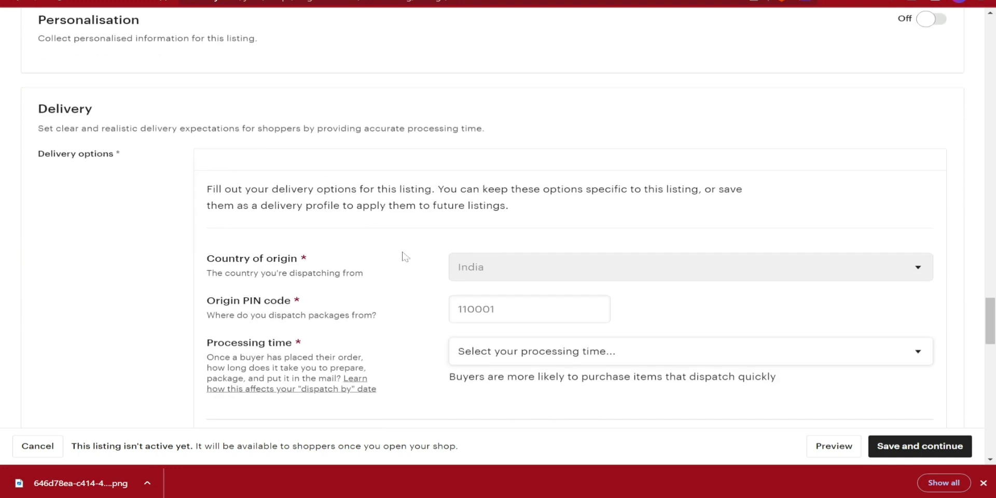
- Enter origin PIN code 799001 and set the processing time to 1-3 business days
scroll(406, 262, down, 1)
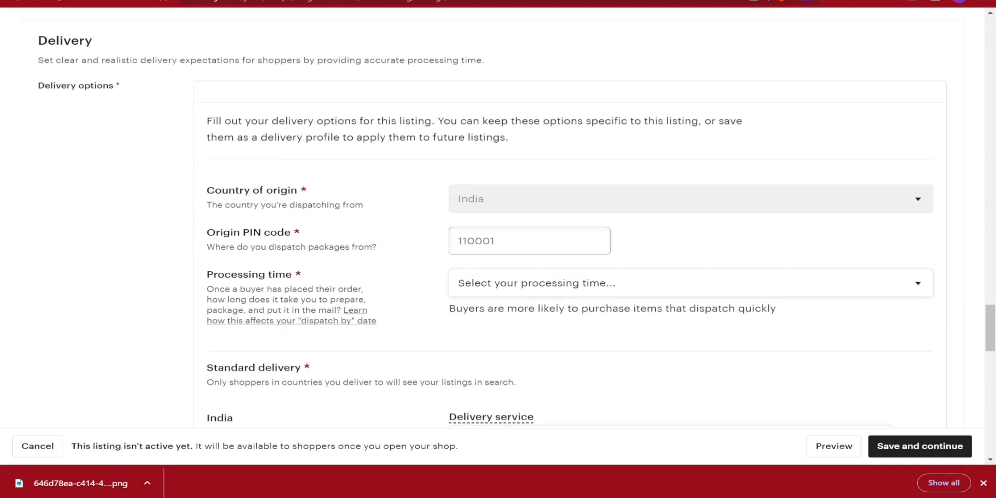
click(458, 241)
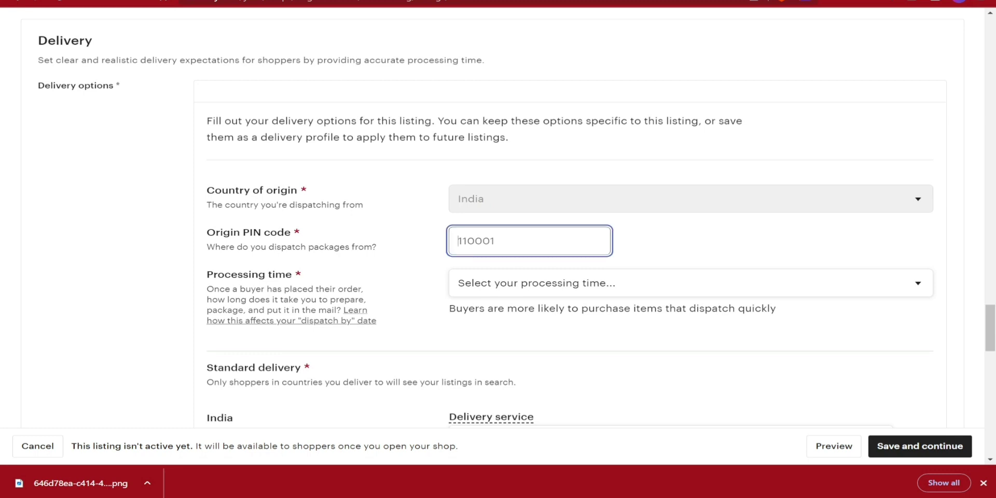
text(799001)
click(487, 284)
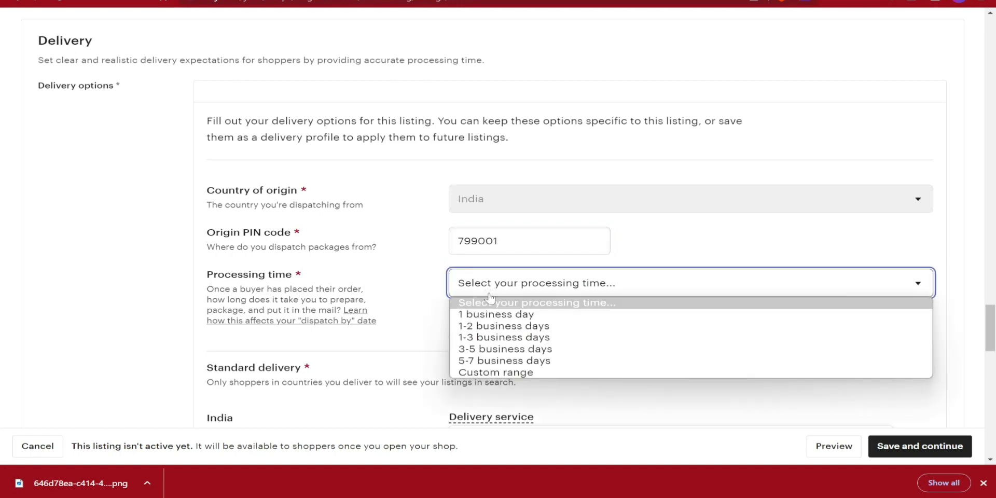
click(498, 338)
scroll(580, 341, down, 3)
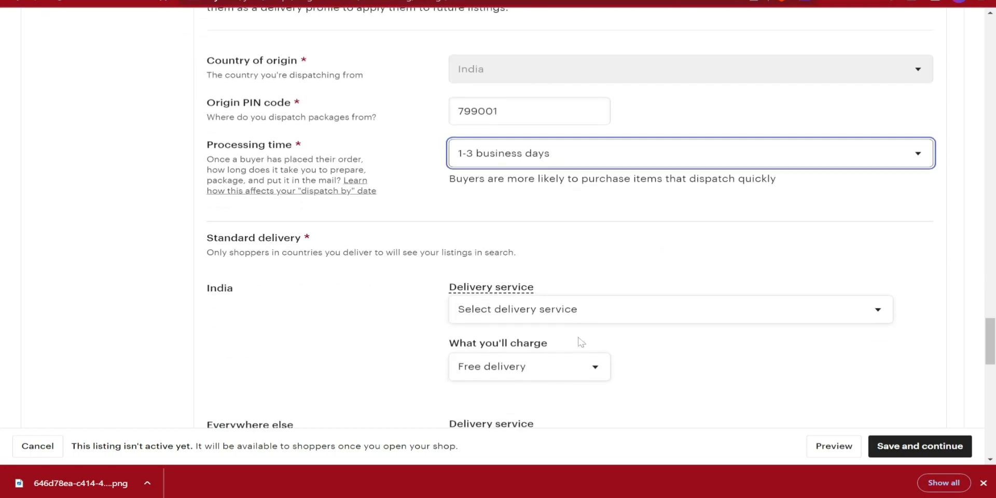
scroll(467, 272, up, 5)
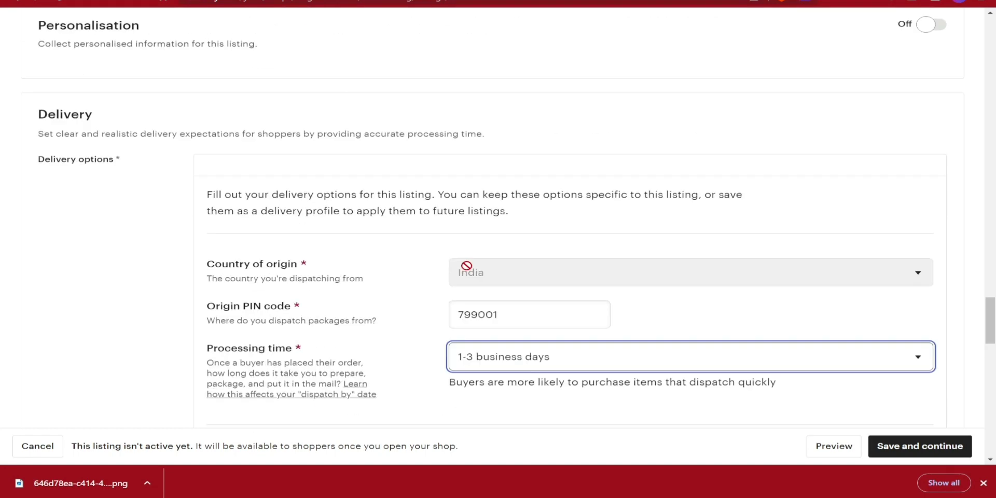
scroll(376, 256, down, 3)
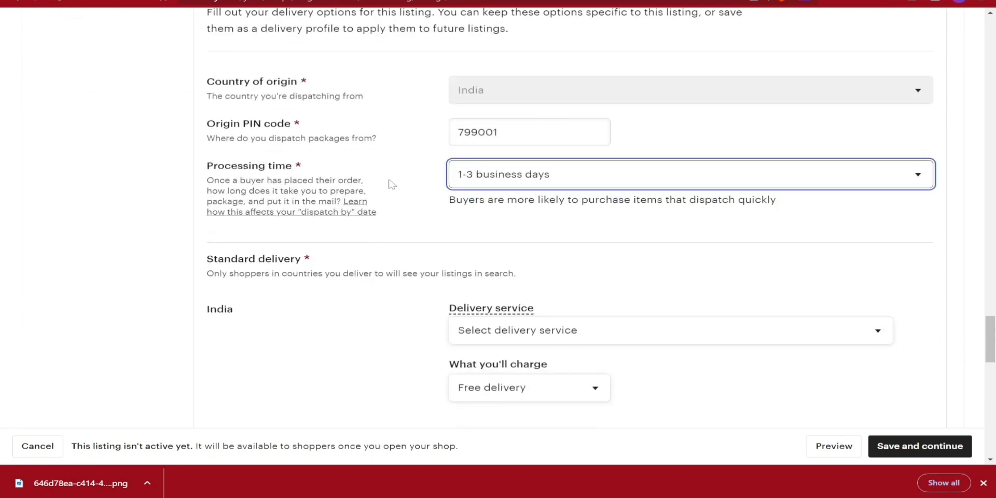
scroll(393, 184, down, 3)
click(152, 211)
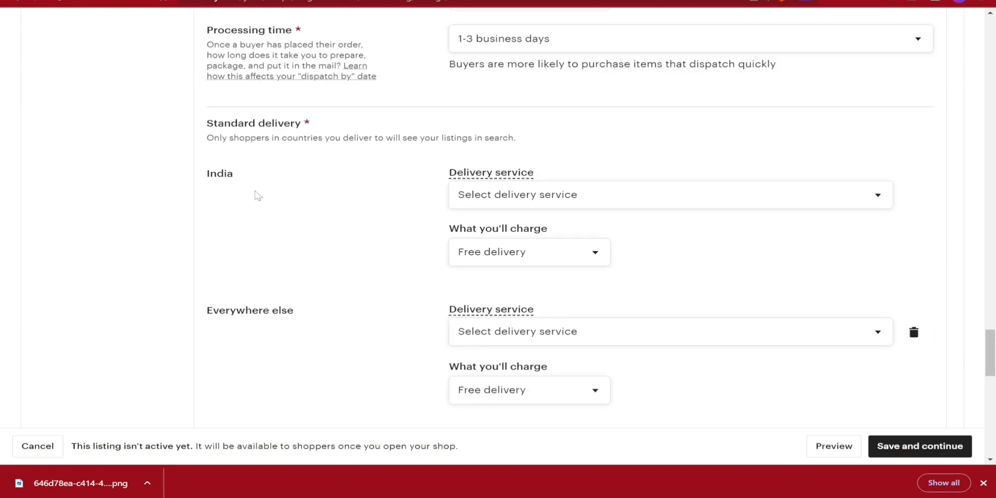
scroll(257, 196, up, 3)
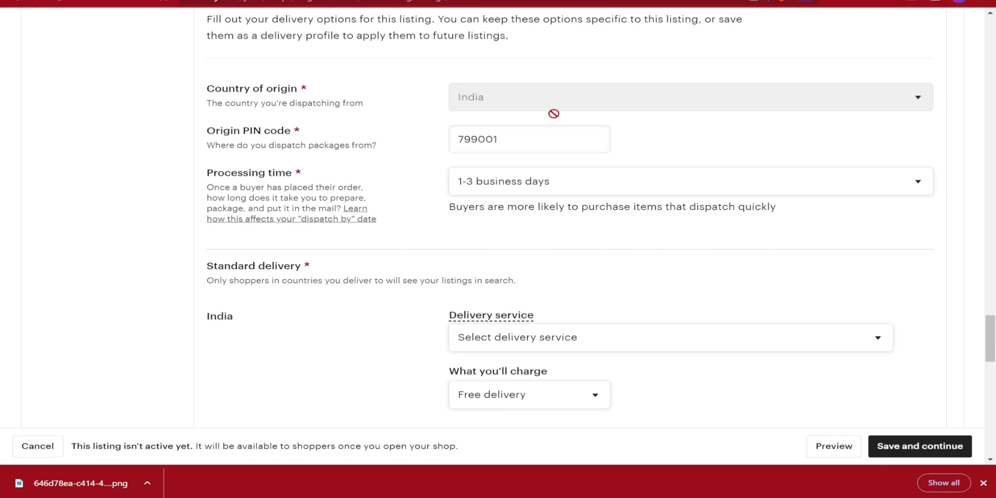
scroll(363, 186, down, 3)
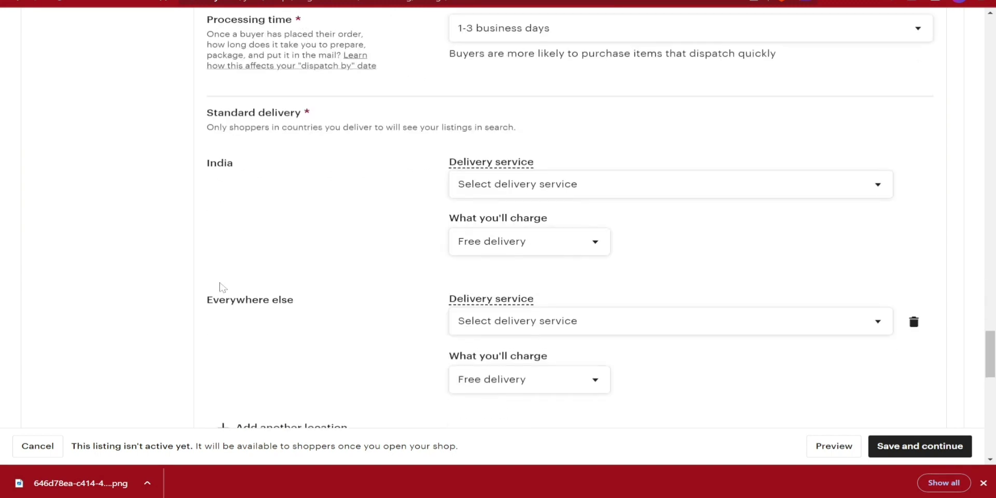
- Set India delivery to service Other with a 9–15 day delivery time
click(692, 180)
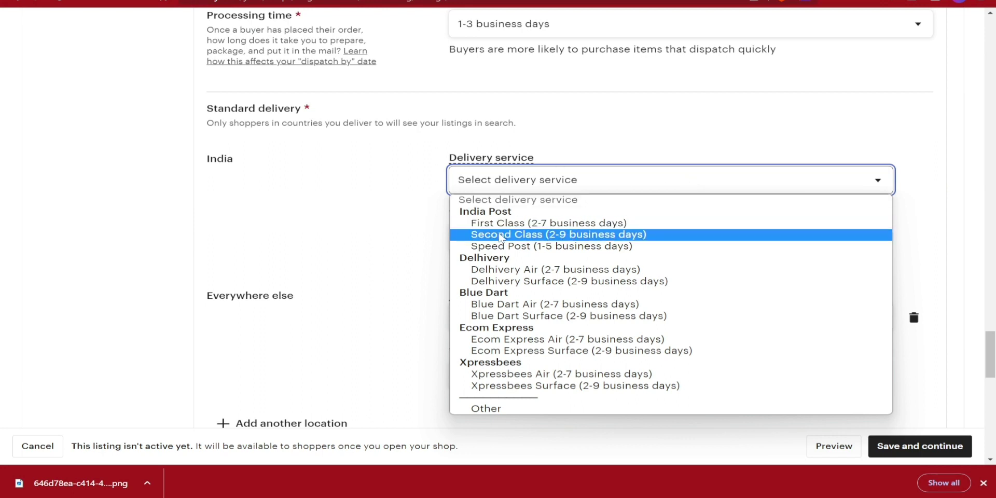
click(496, 408)
click(669, 180)
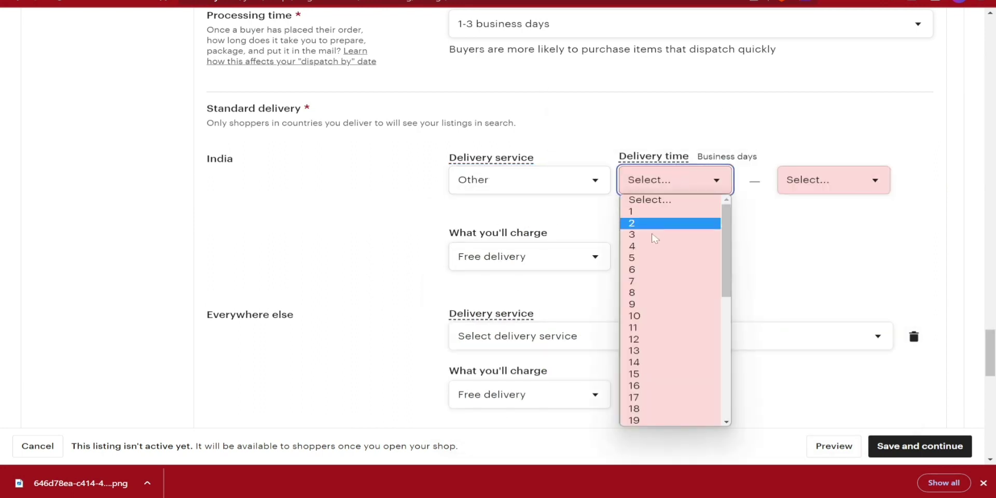
click(641, 309)
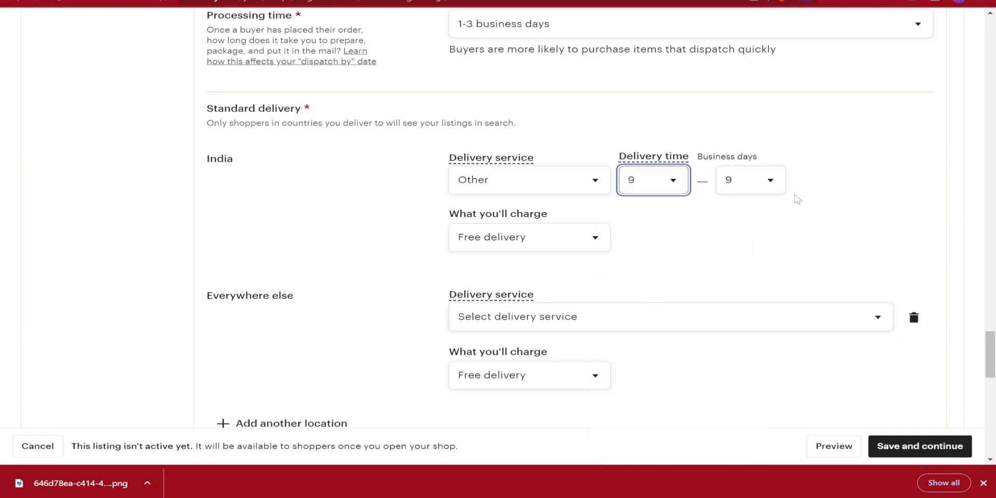
click(749, 187)
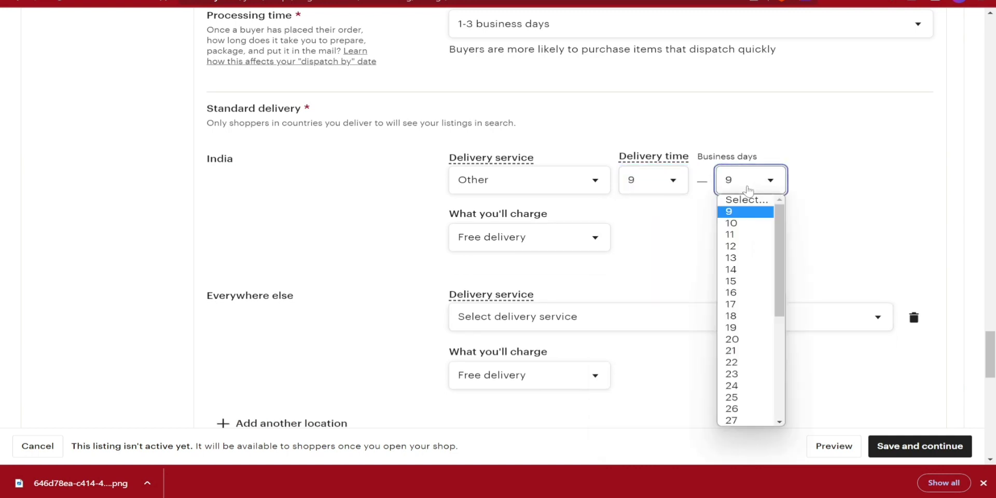
click(749, 281)
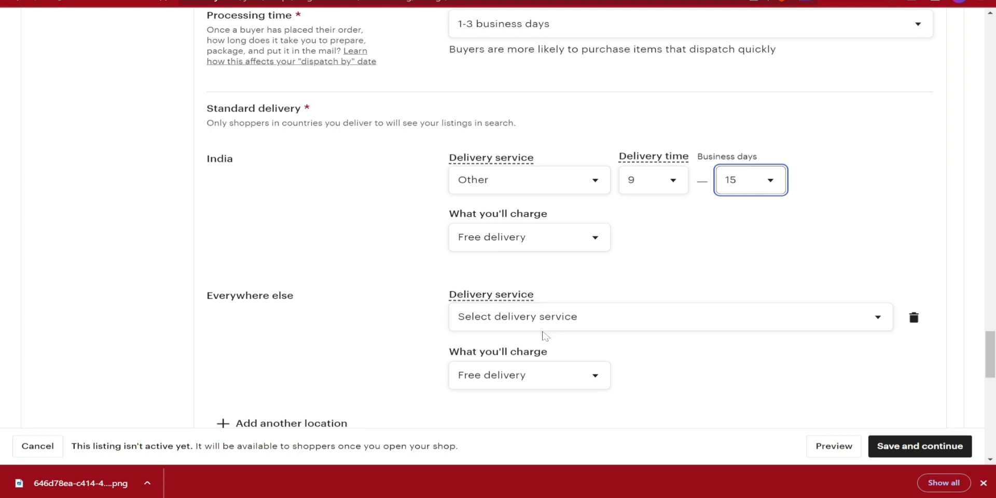
- Set Everywhere else delivery to service Other with a 10–20 day delivery time
click(573, 319)
click(518, 297)
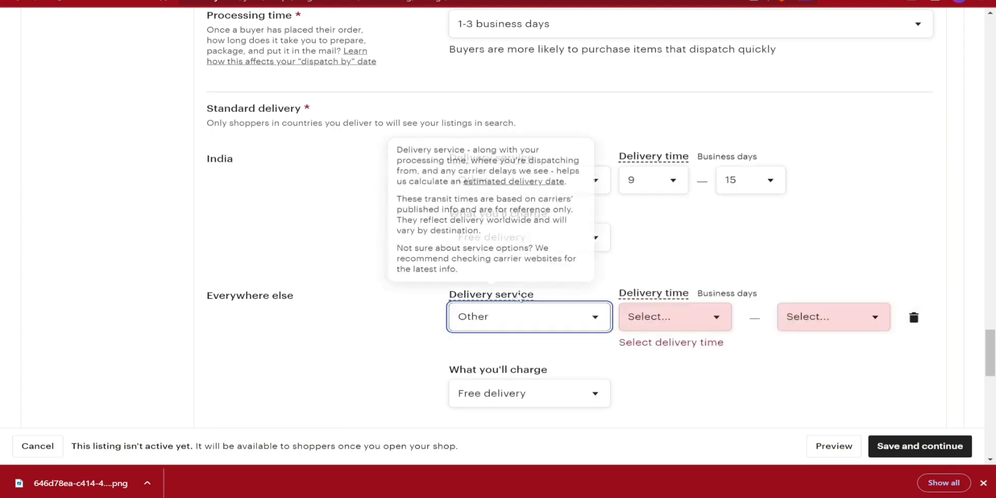
scroll(518, 296, down, 2)
click(689, 244)
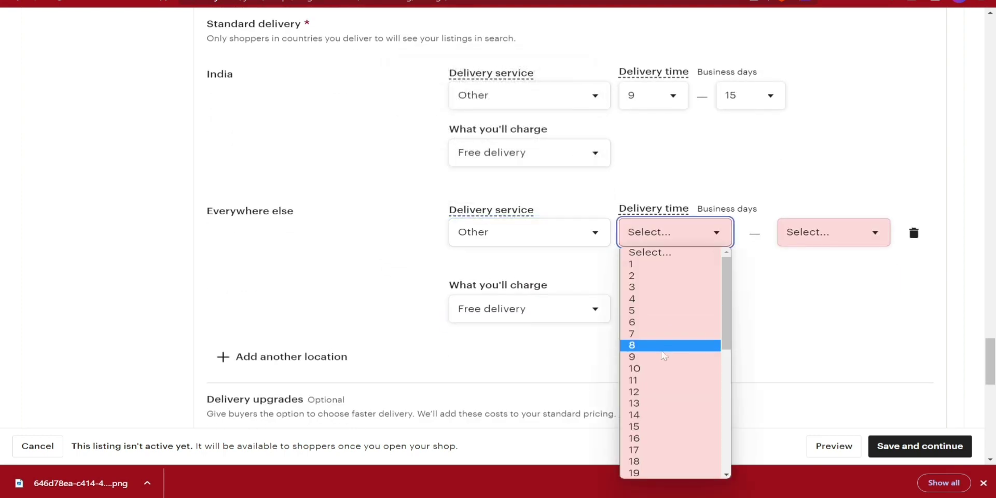
click(651, 369)
click(749, 245)
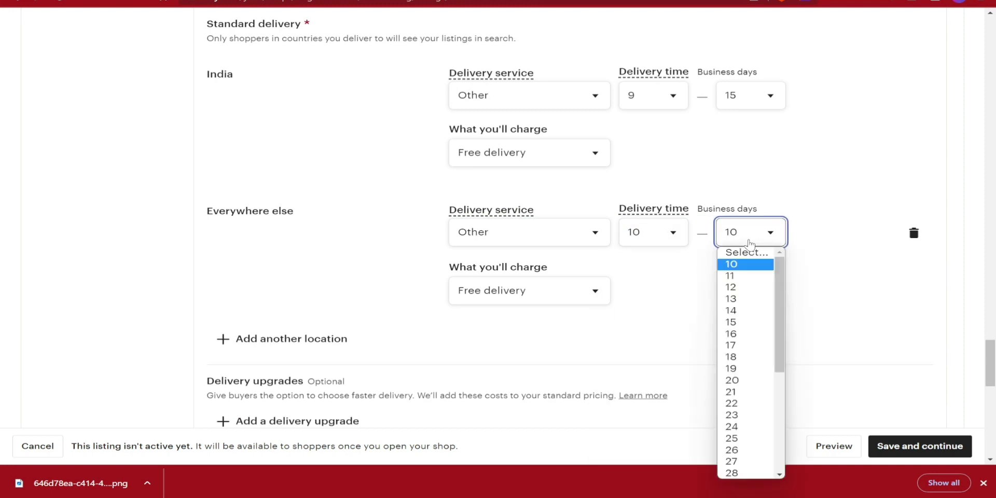
click(739, 380)
scroll(577, 307, down, 6)
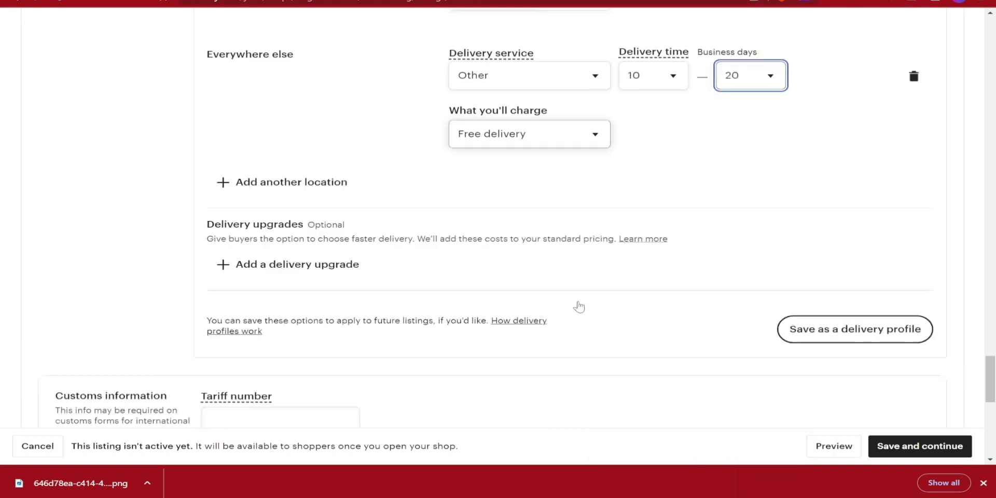
scroll(514, 318, up, 1)
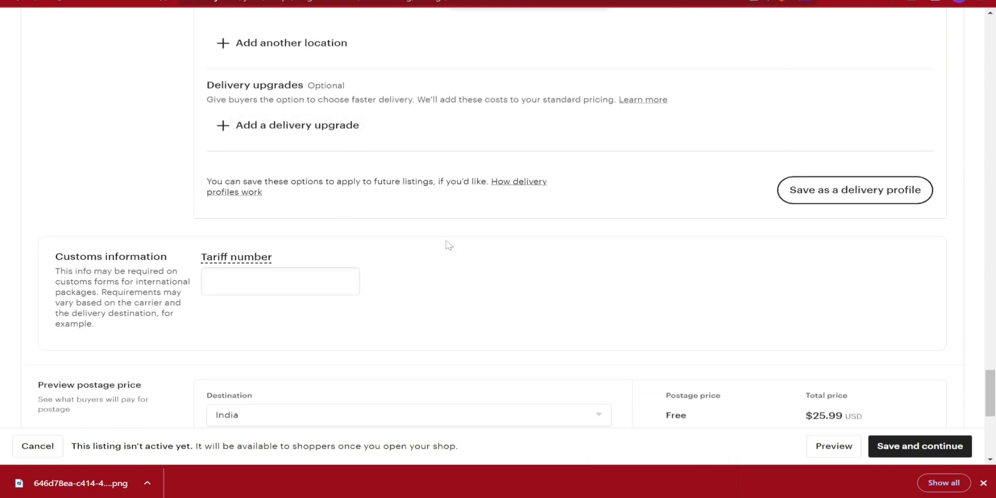
scroll(447, 244, down, 3)
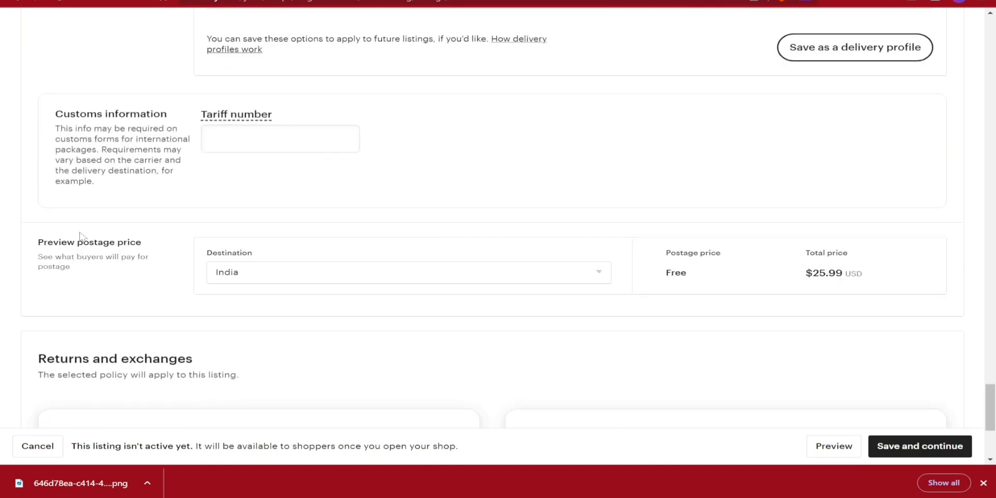
scroll(731, 305, down, 3)
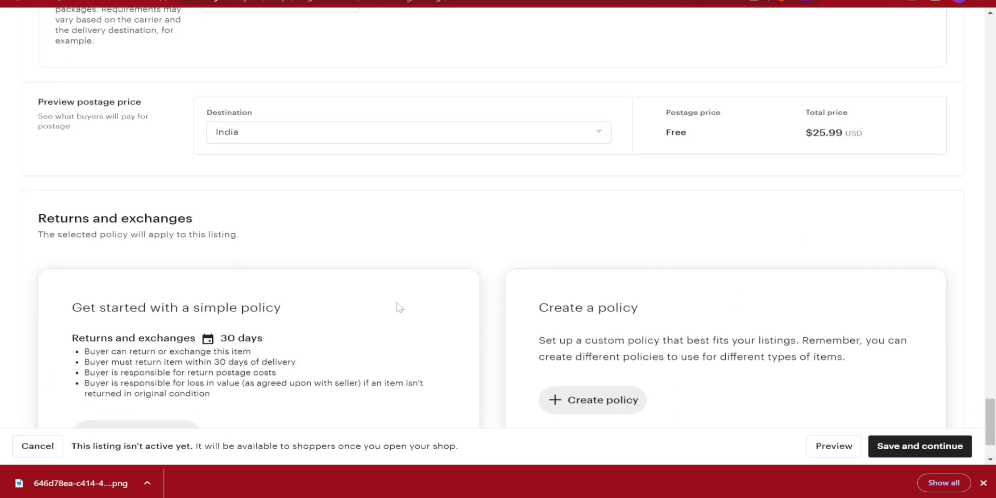
scroll(398, 306, down, 2)
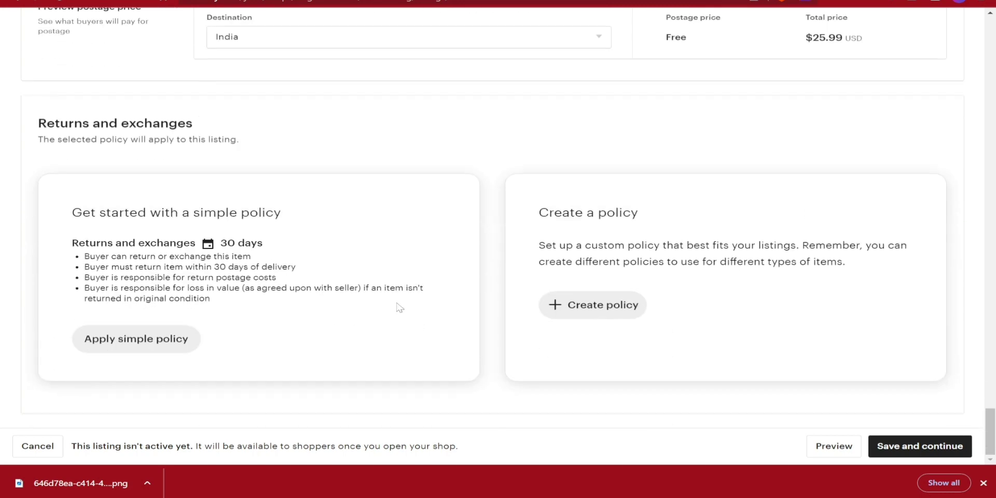
- Save the listing, dismiss the downloads bar, and skip adding more listings
click(901, 447)
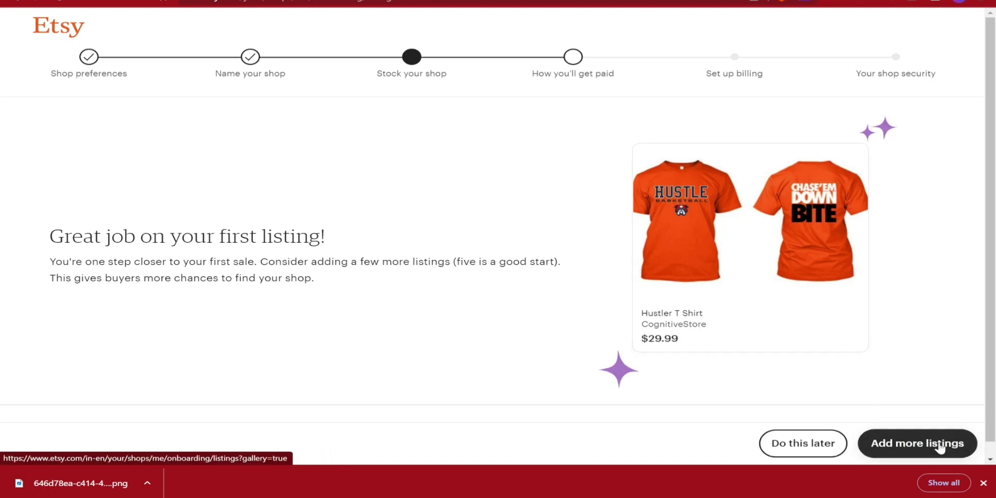
click(983, 483)
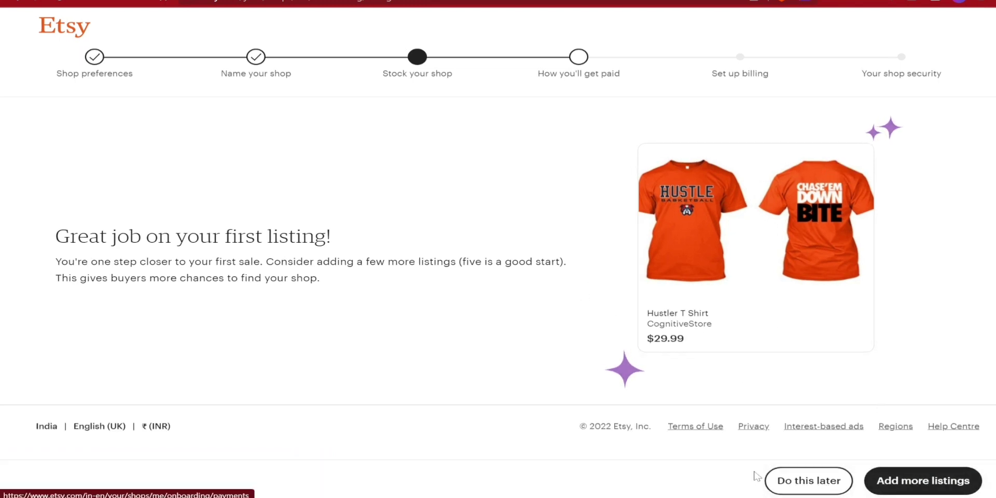
click(808, 482)
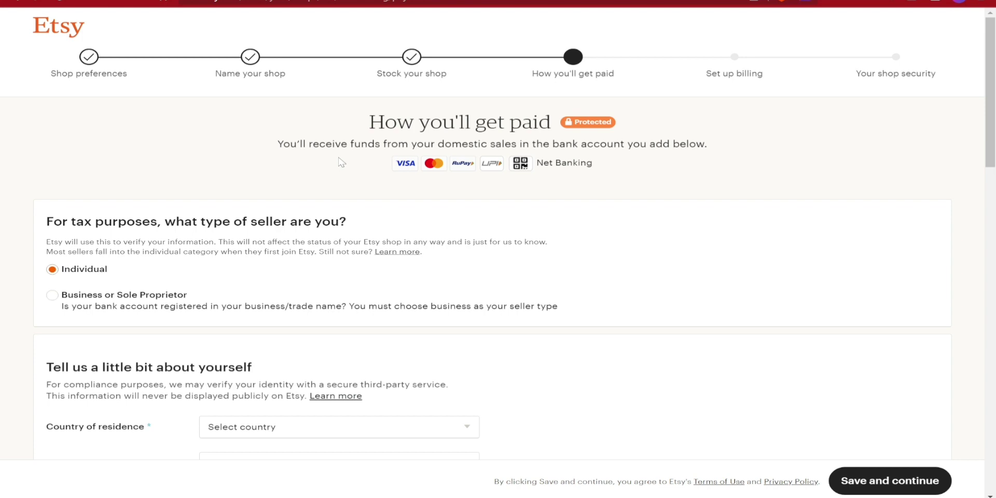
- Choose Business or Sole Proprietor as the tax seller type and review the address form
drag(44, 221, 360, 235)
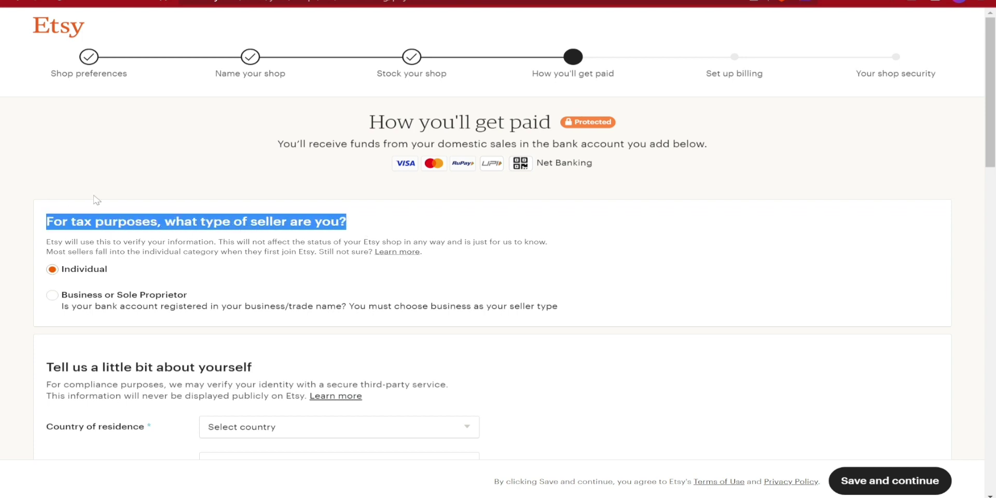
scroll(94, 199, down, 2)
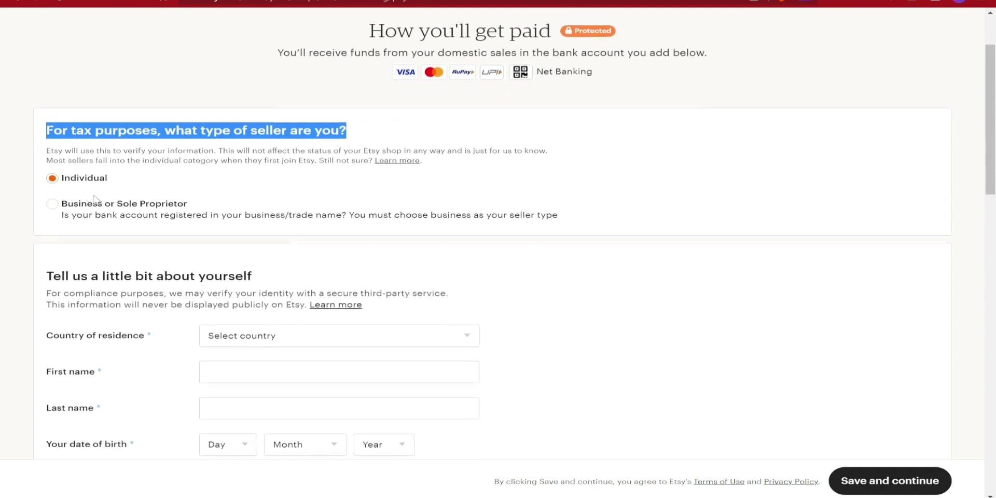
click(52, 202)
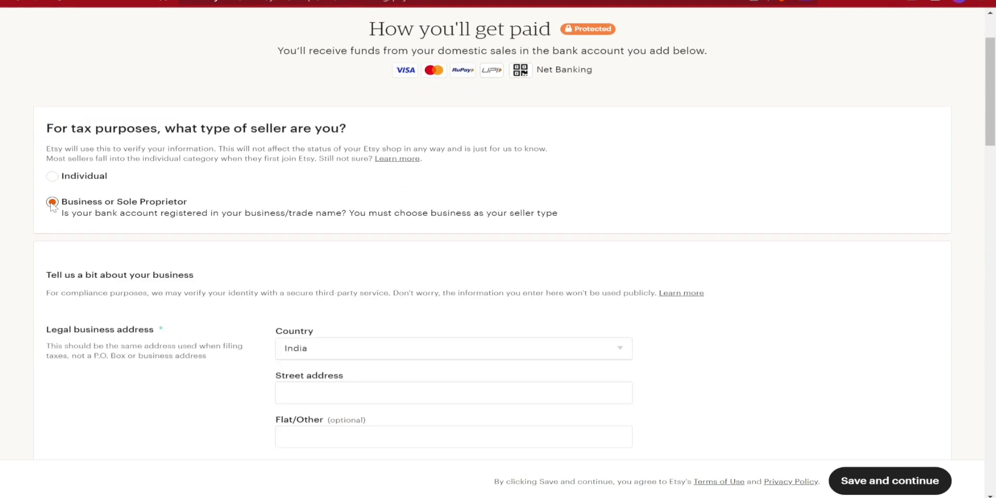
scroll(149, 251, down, 1)
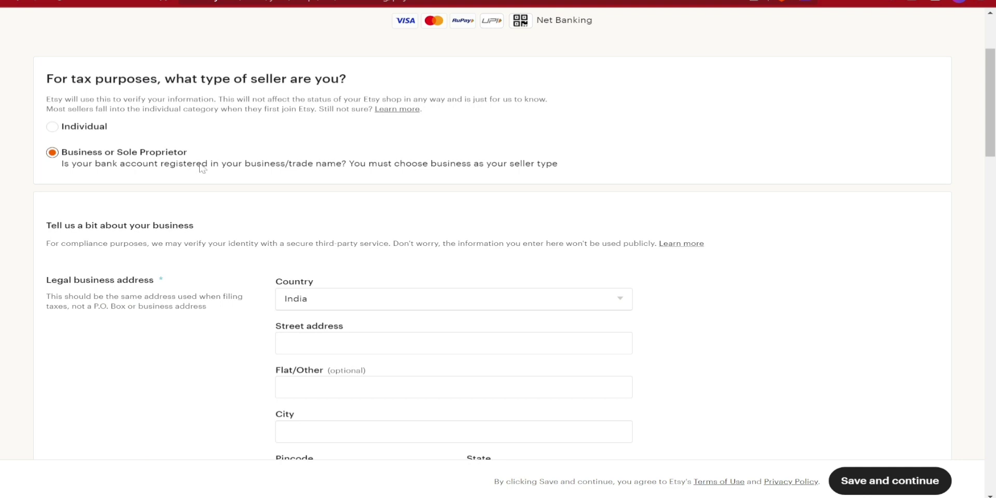
scroll(202, 167, down, 3)
scroll(342, 355, down, 3)
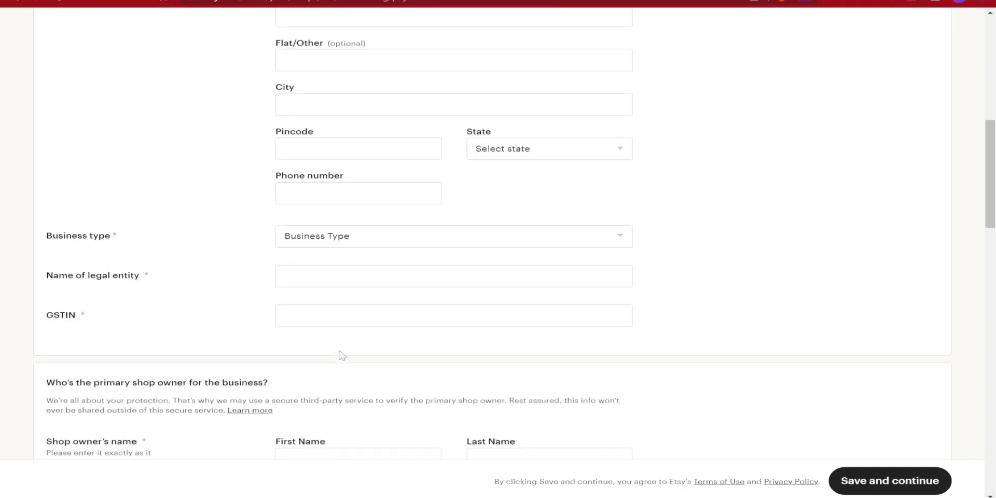
scroll(341, 355, up, 2)
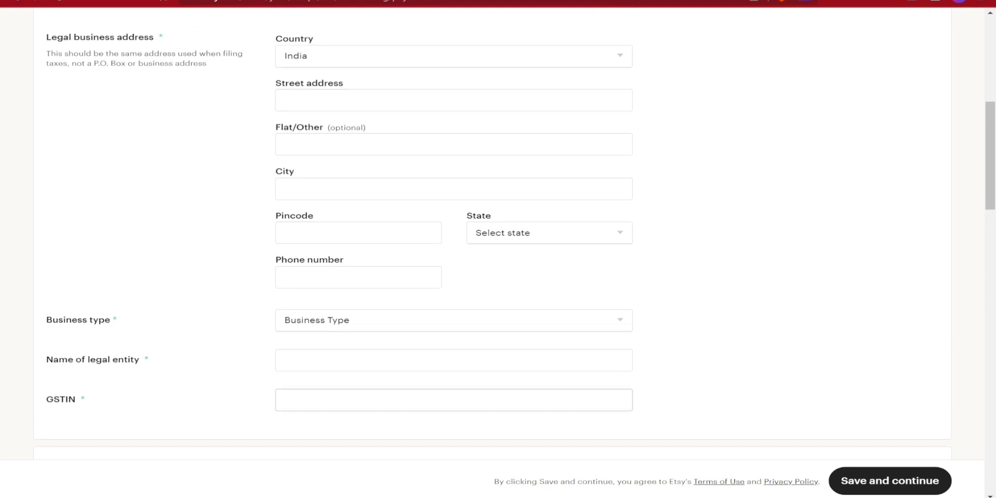
scroll(341, 354, up, 1)
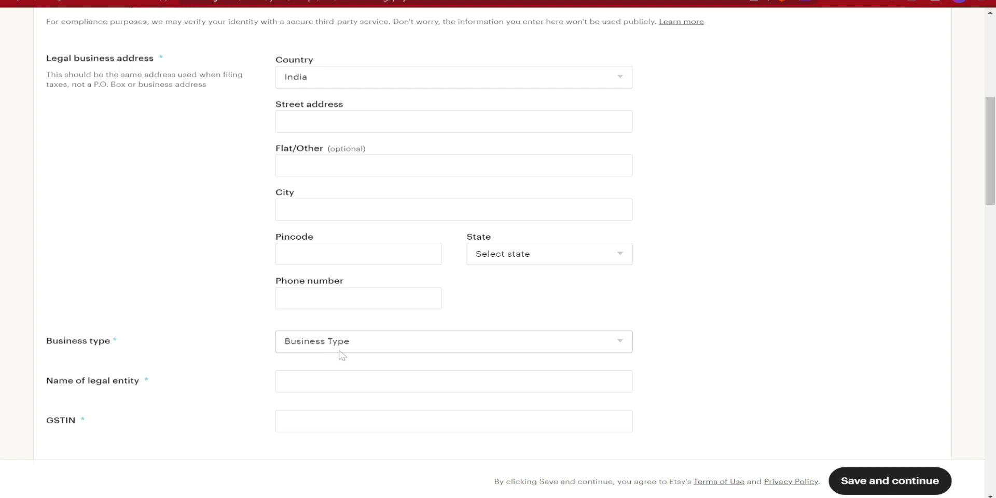
scroll(339, 353, up, 3)
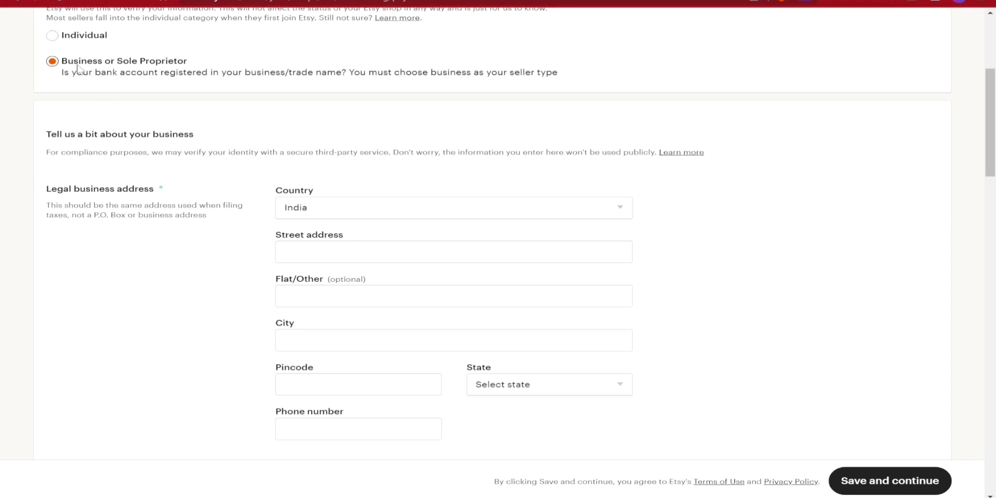
scroll(168, 168, up, 2)
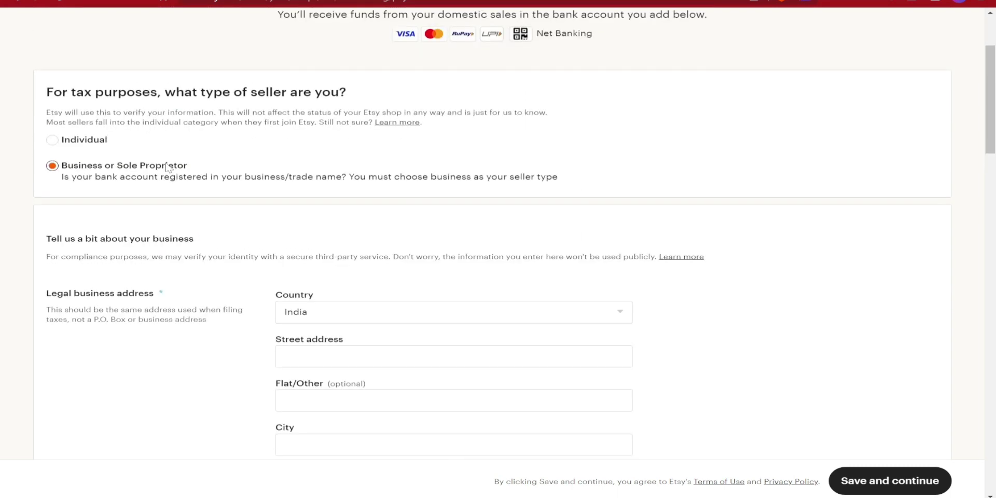
- Set the seller type to Individual after comparing it with the Business option
click(52, 140)
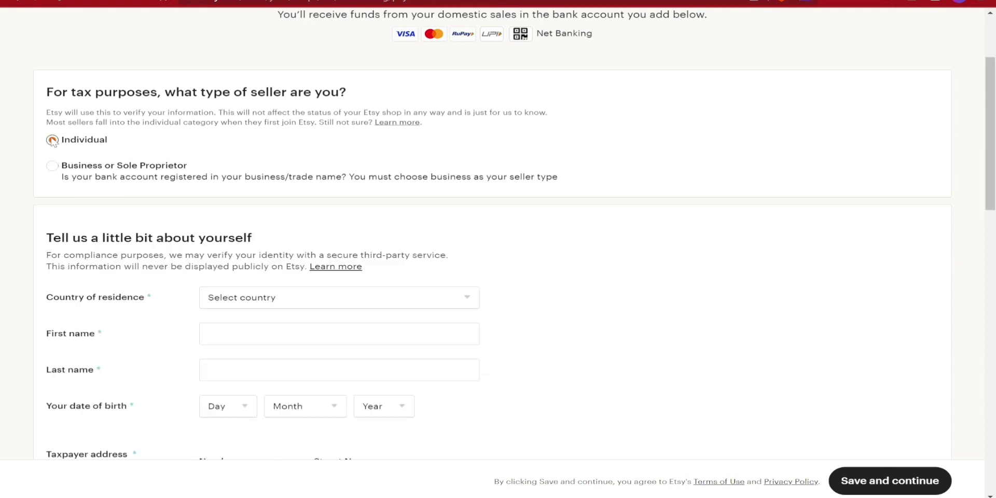
double_click(52, 167)
scroll(149, 280, down, 3)
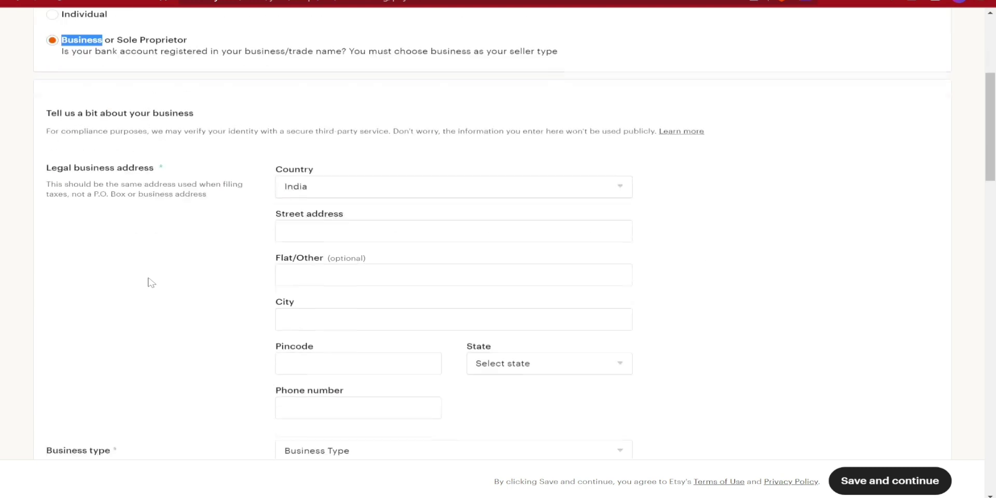
scroll(151, 282, down, 3)
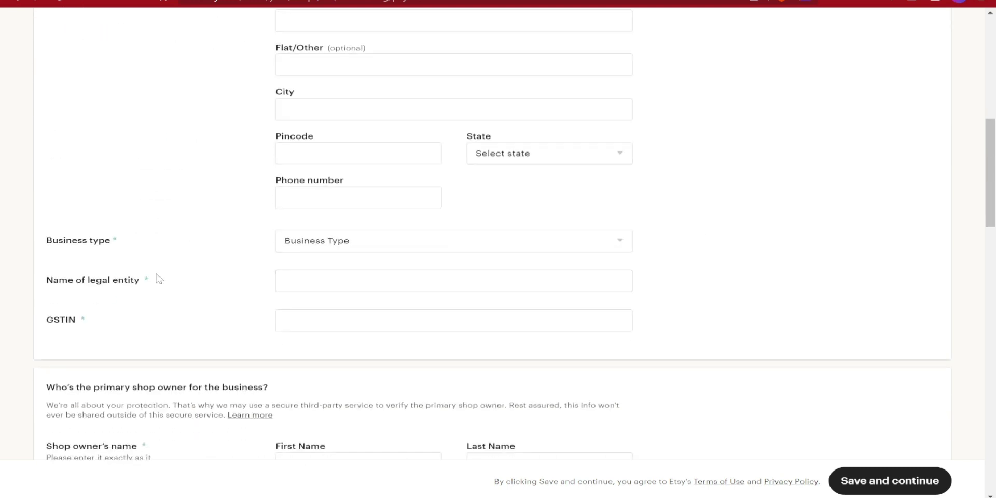
scroll(158, 278, up, 5)
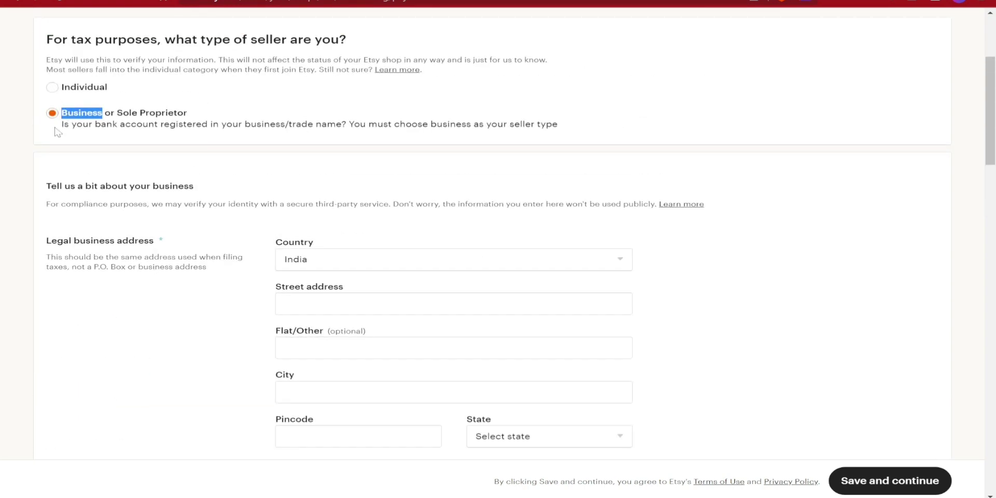
click(53, 87)
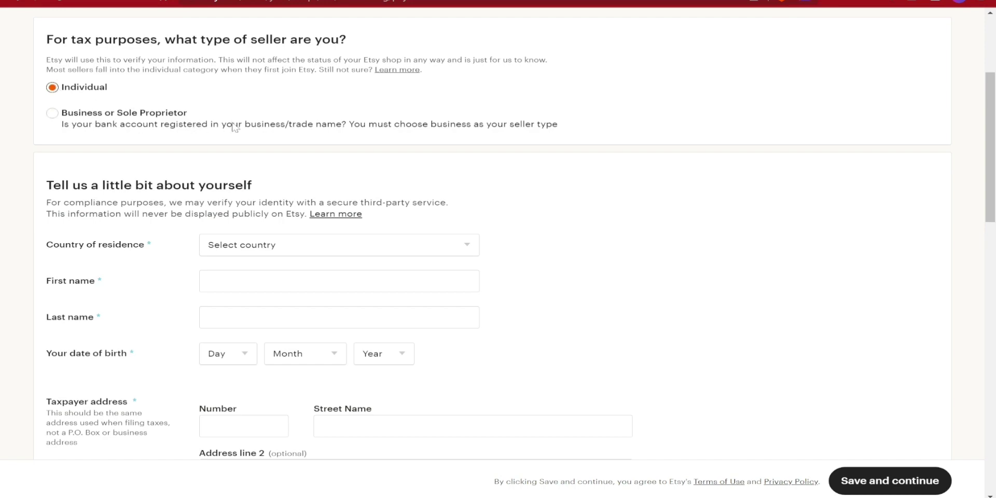
scroll(234, 127, down, 2)
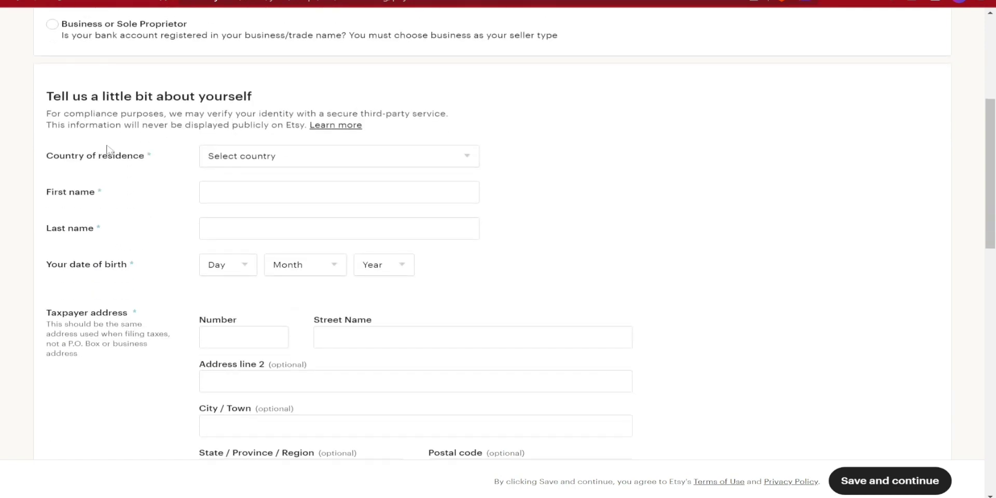
scroll(235, 127, up, 3)
scroll(170, 125, up, 1)
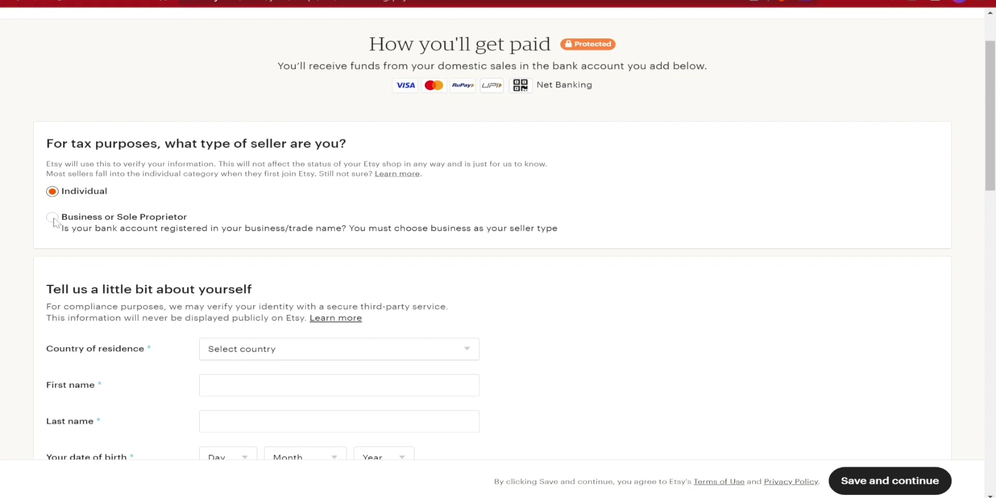
drag(65, 221, 572, 232)
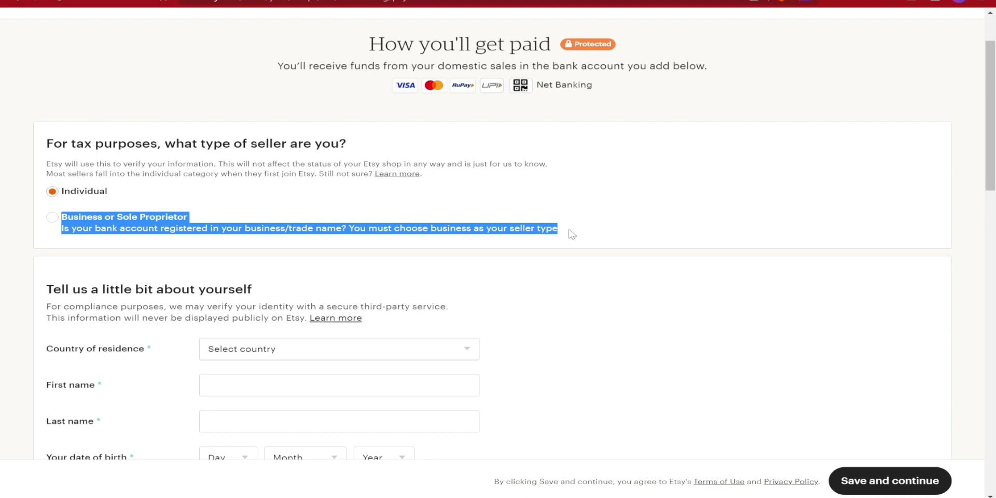
click(37, 181)
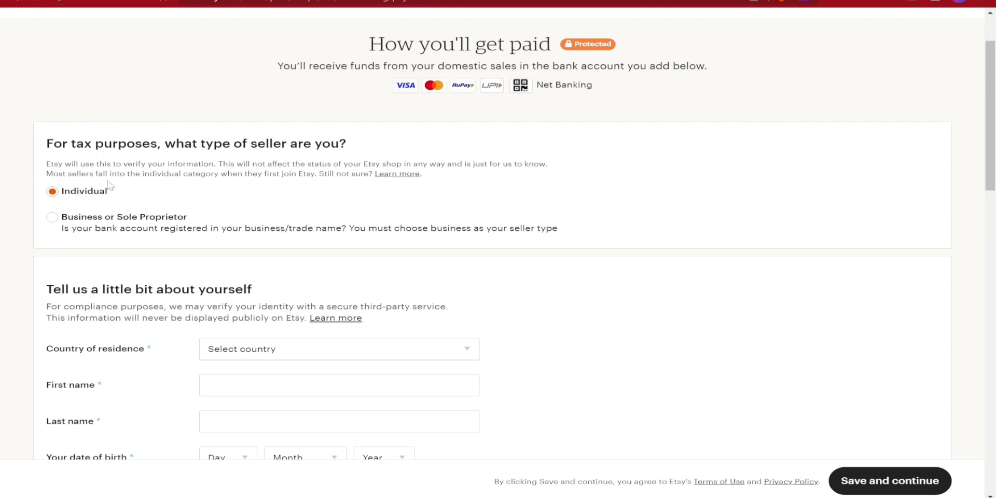
scroll(104, 208, down, 2)
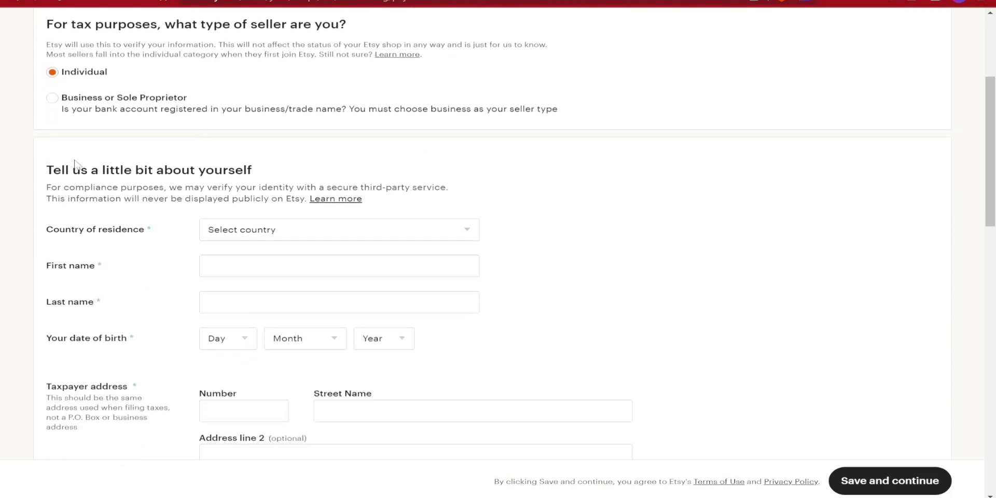
scroll(178, 194, down, 1)
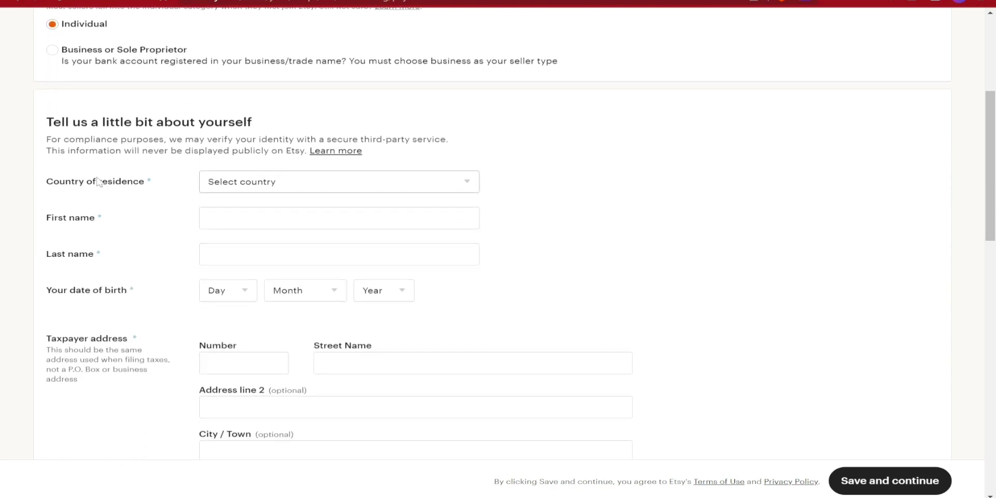
- Choose India as the country of residence and begin entering the first name
click(279, 186)
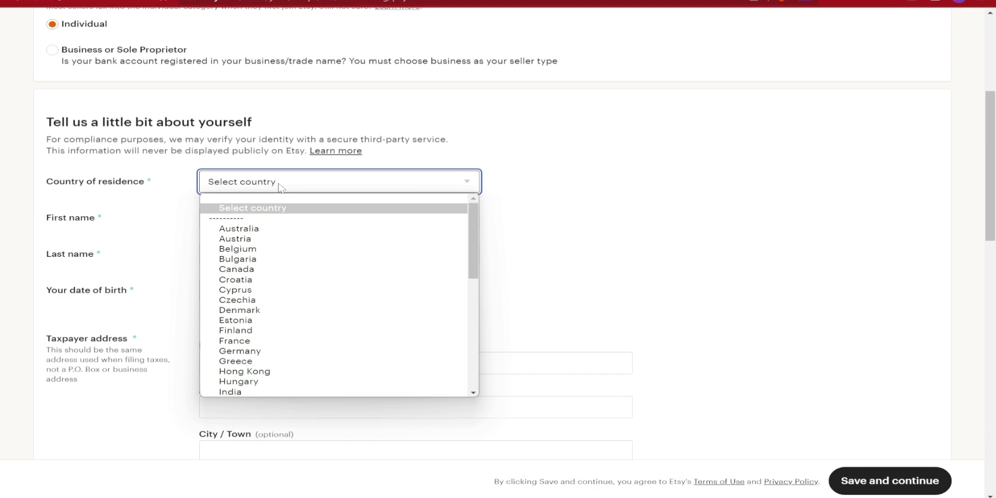
scroll(262, 297, down, 5)
scroll(262, 303, up, 3)
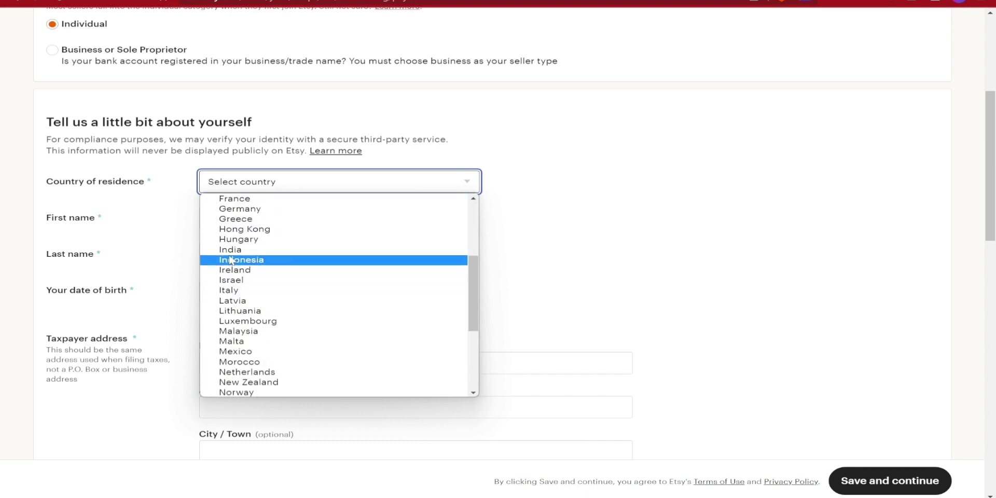
click(233, 250)
click(212, 218)
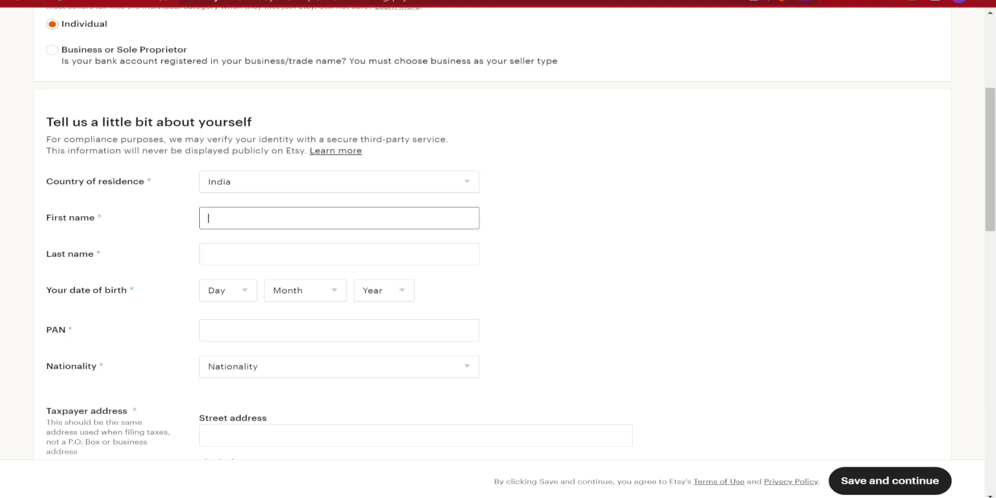
text(MN)
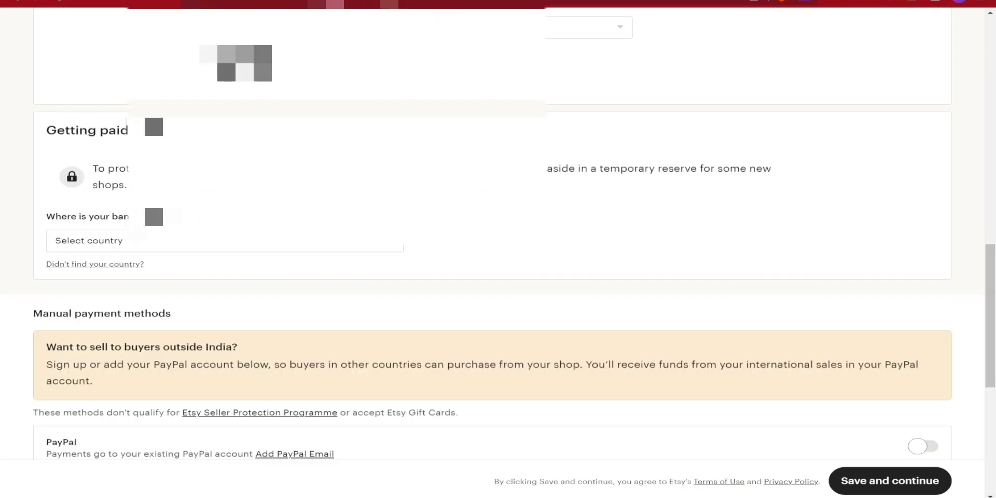
- Set India as the bank's country, noting the UPI ID requirement
click(111, 236)
click(183, 229)
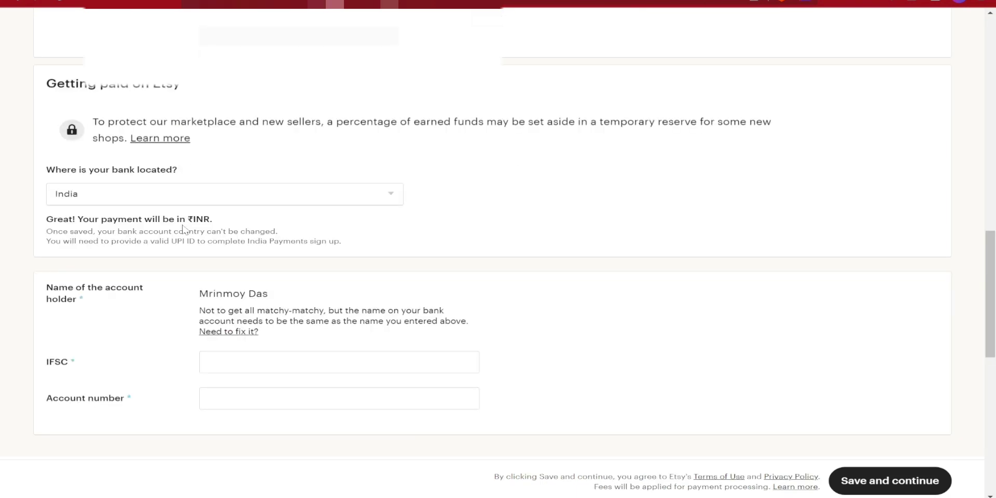
drag(169, 241, 214, 245)
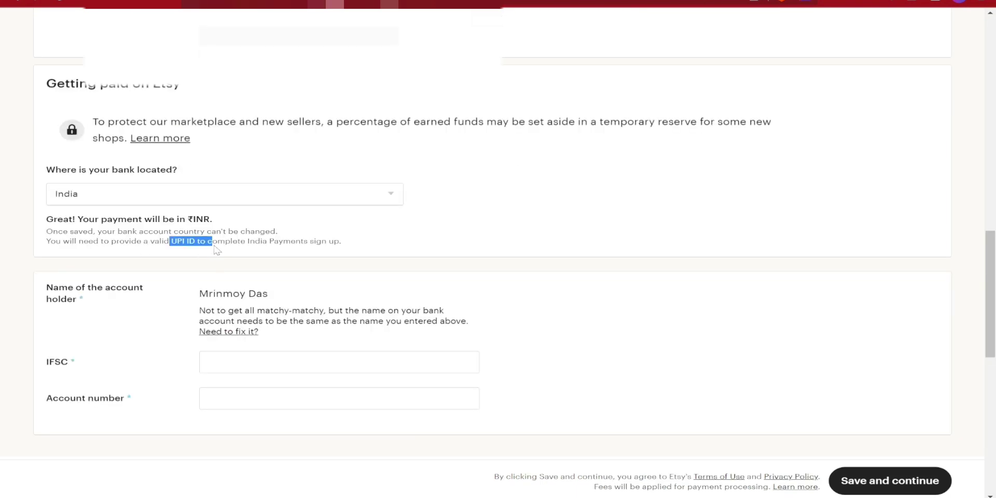
click(214, 200)
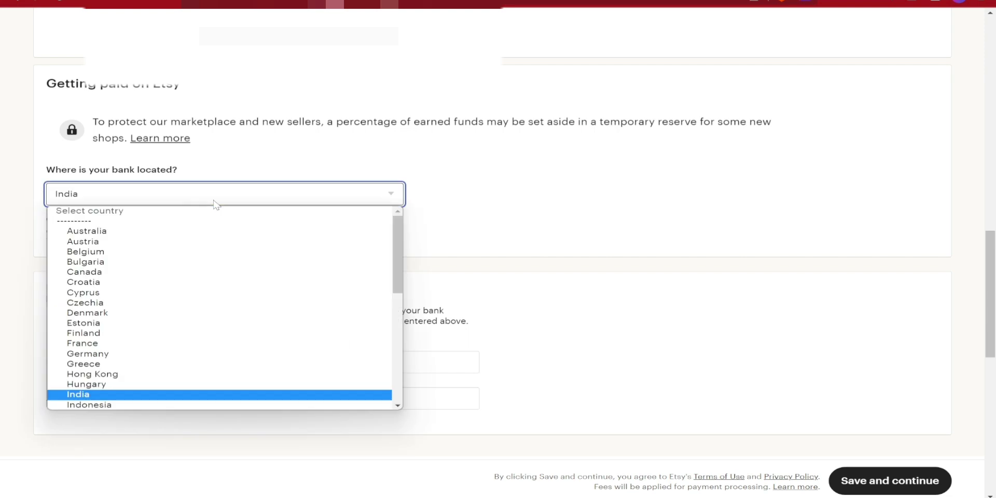
click(410, 222)
scroll(329, 229, down, 2)
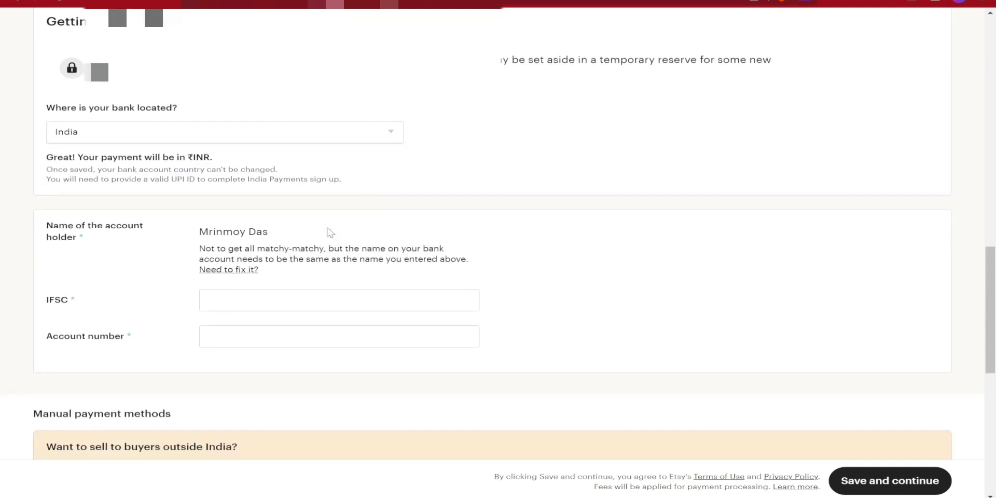
scroll(329, 232, down, 1)
click(332, 261)
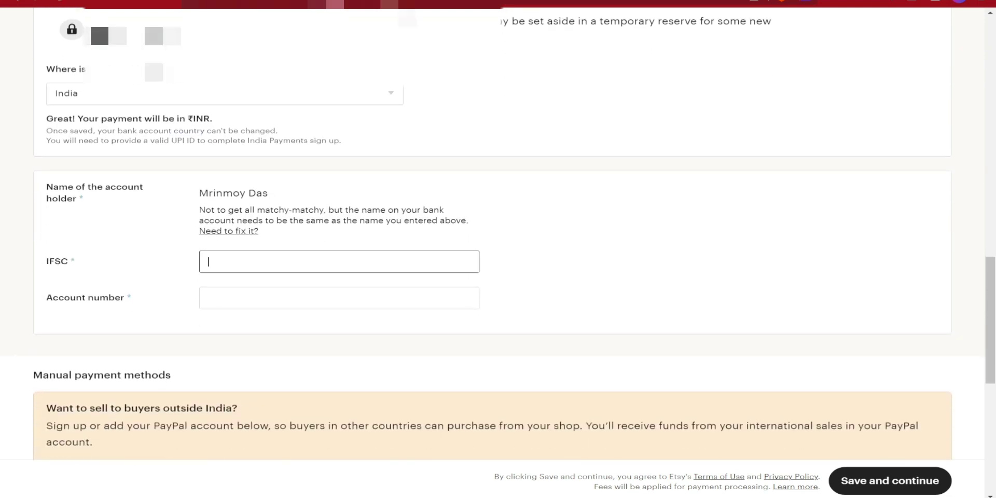
scroll(195, 116, down, 5)
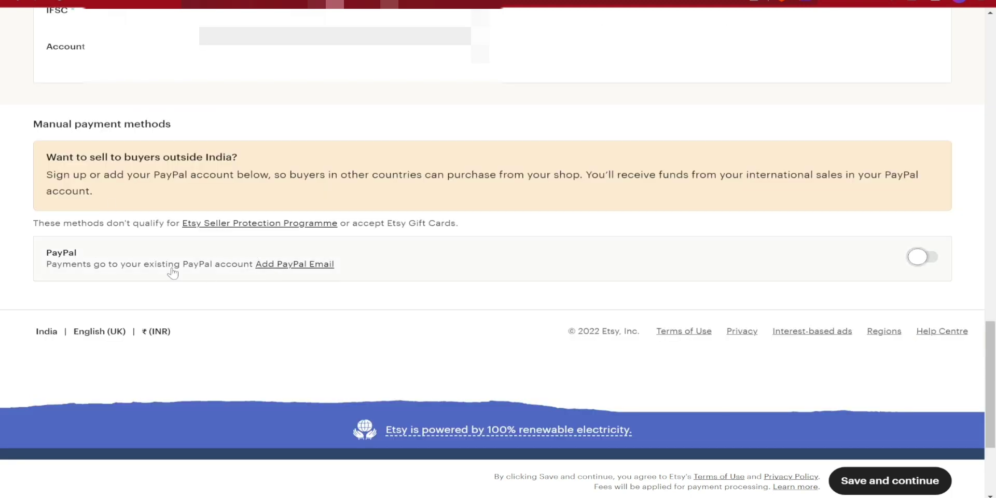
- Add a PayPal account by pasting the PayPal email into both email fields
click(305, 265)
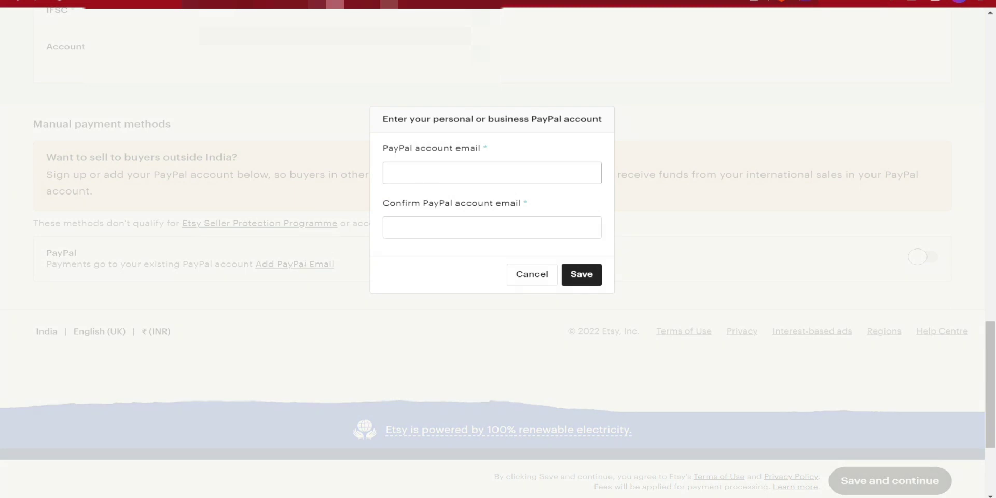
click(492, 173)
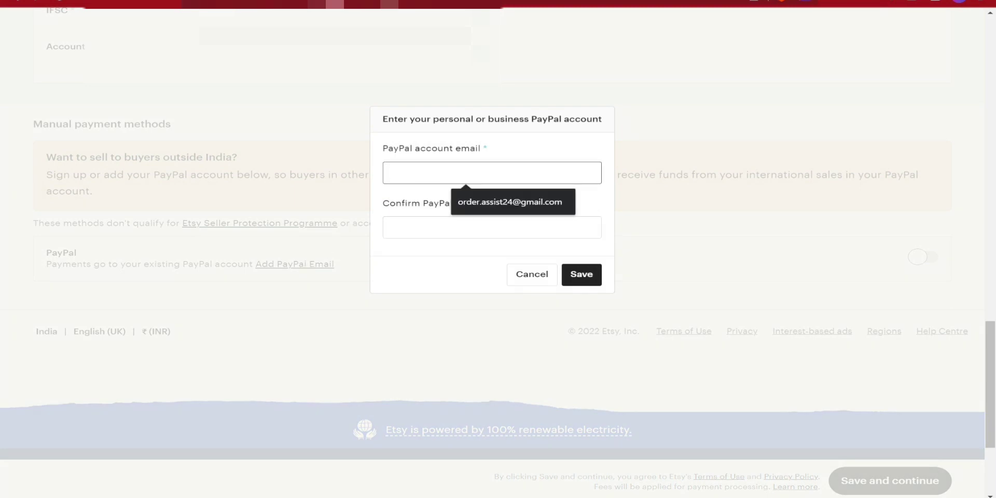
key(ctrl+v)
click(491, 228)
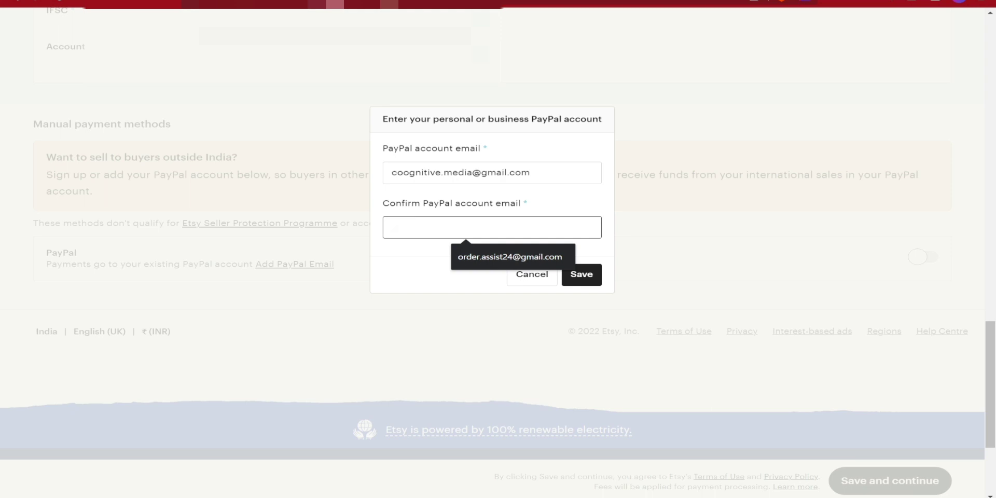
key(ctrl+v)
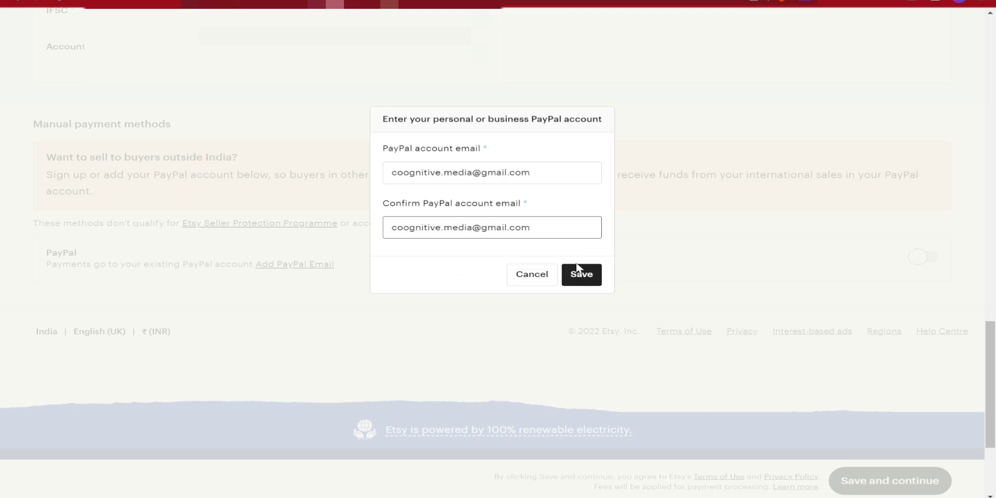
click(578, 268)
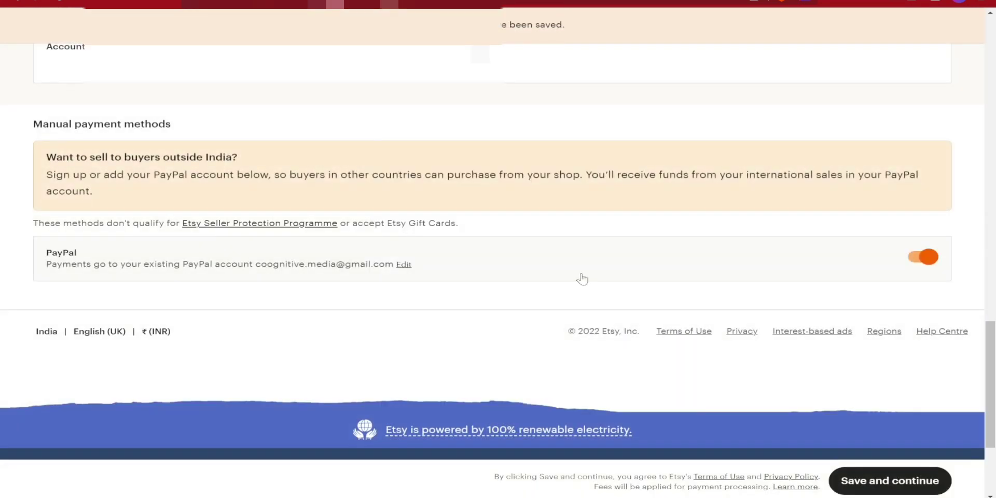
- Save the How you'll get paid settings and continue to Set up billing
scroll(582, 279, up, 2)
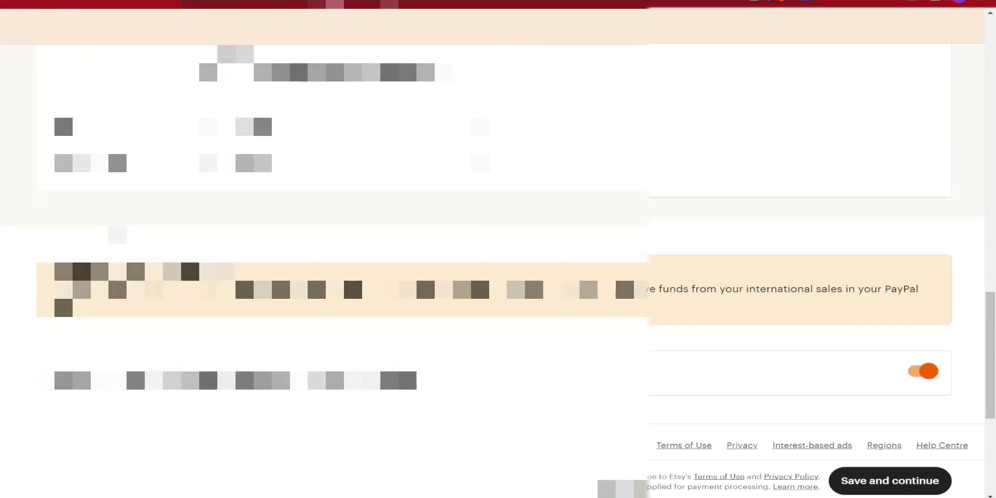
scroll(61, 111, up, 6)
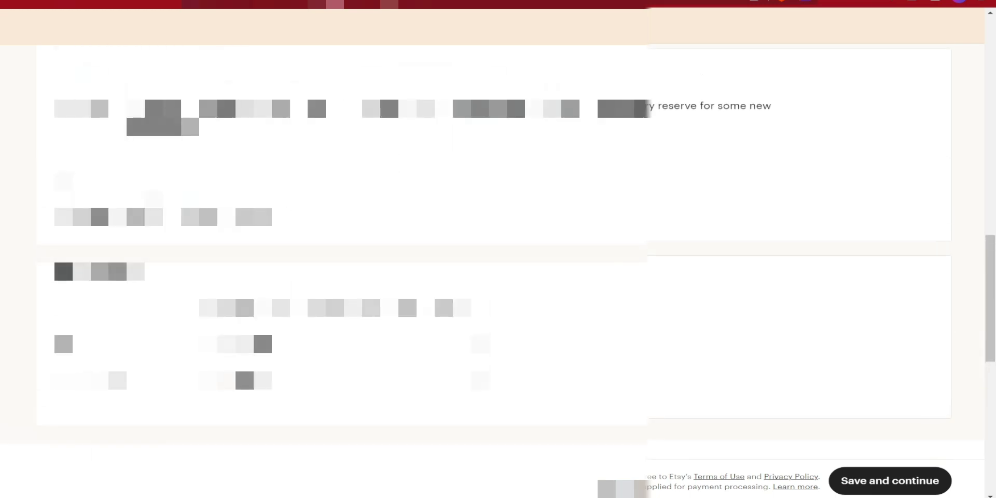
scroll(498, 249, up, 2)
scroll(498, 249, down, 8)
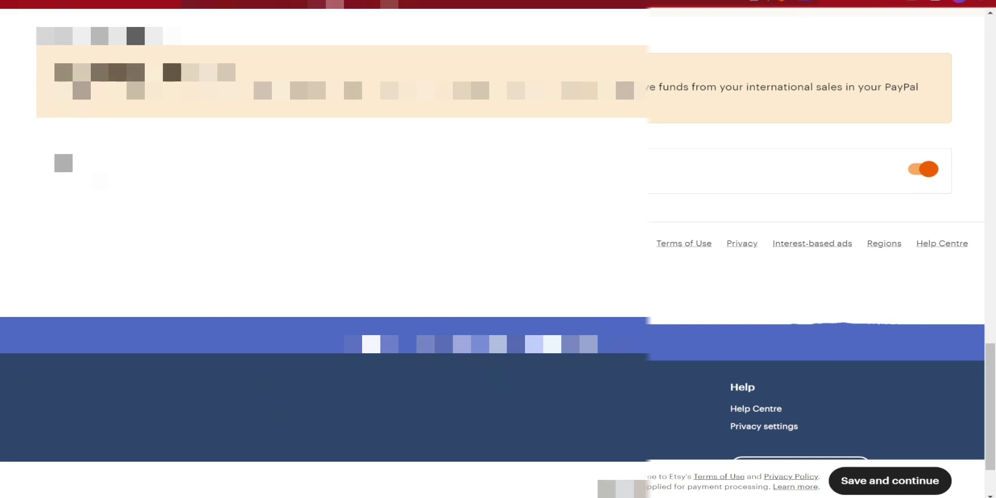
scroll(62, 147, up, 2)
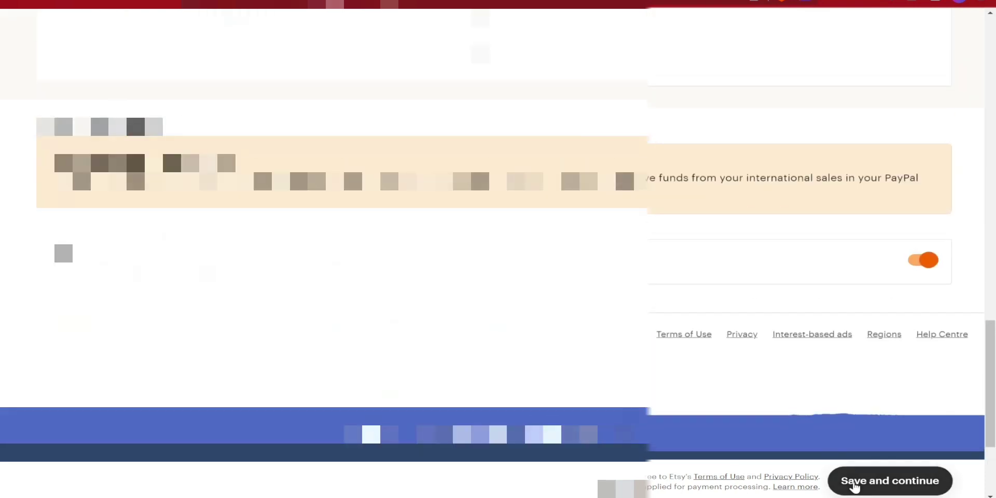
click(872, 479)
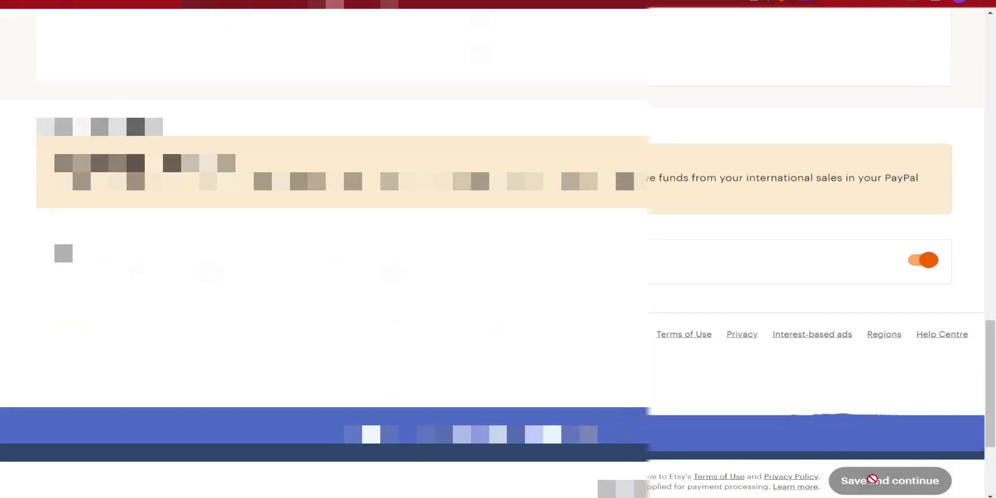
scroll(872, 480, down, 3)
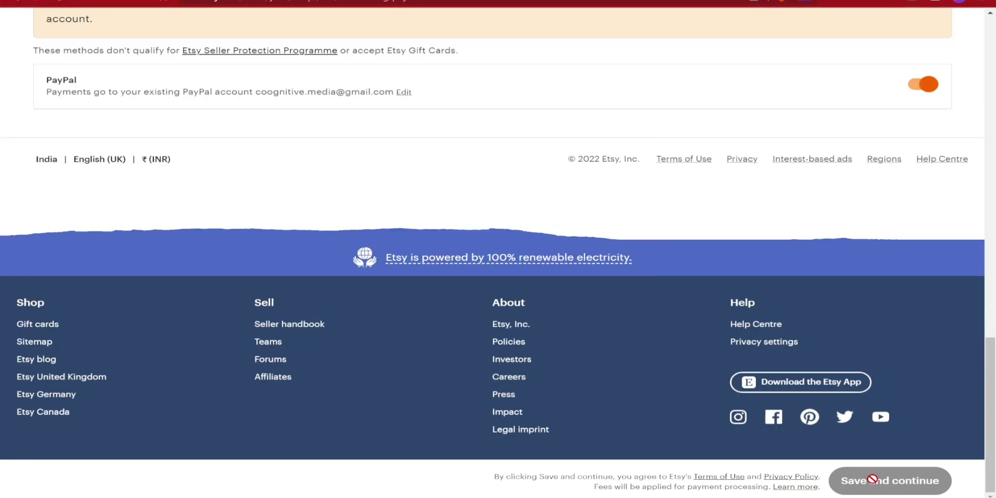
scroll(626, 270, up, 3)
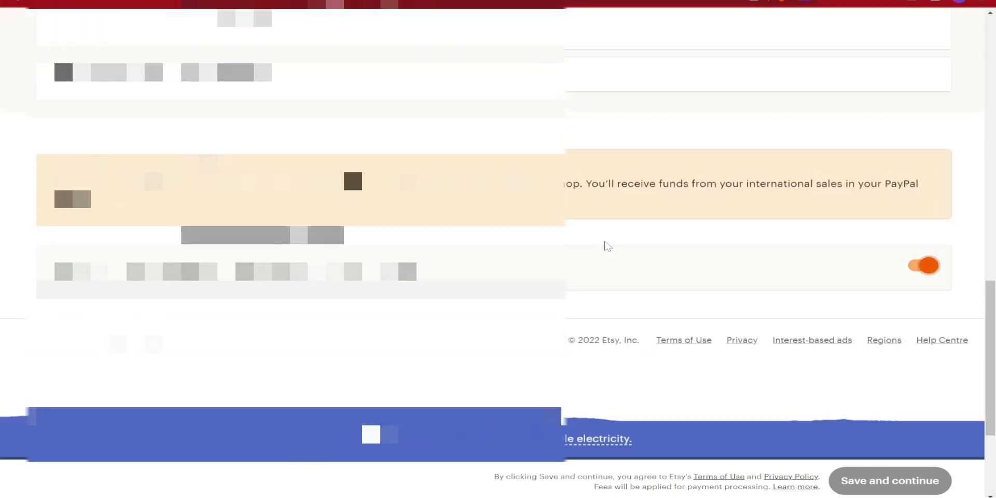
scroll(623, 284, up, 3)
scroll(625, 284, up, 7)
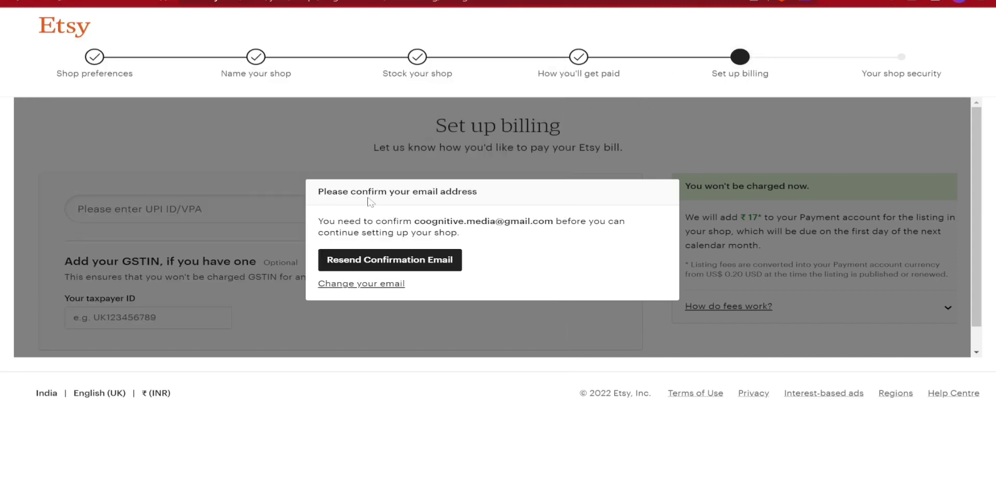
- Resend the Etsy confirmation email, then confirm the account from that message in Gmail
click(336, 259)
key(ctrl+Tab)
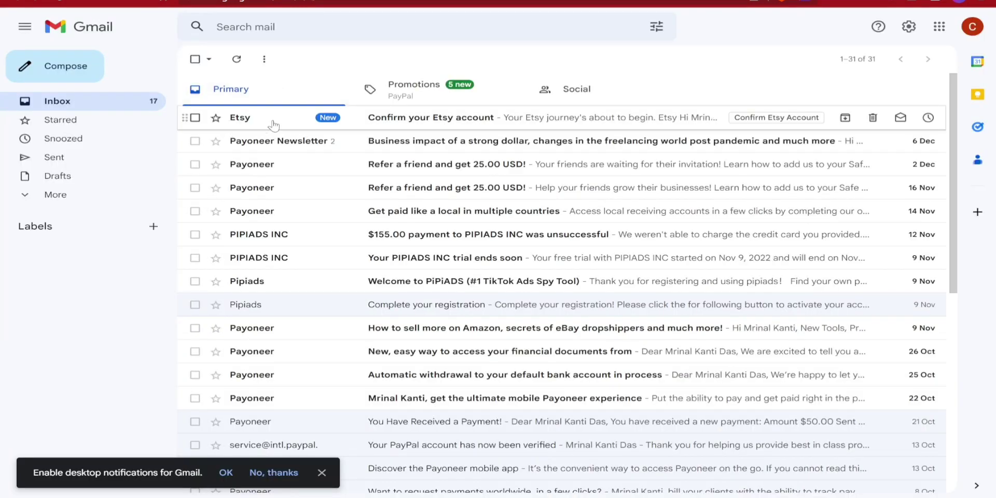
click(439, 124)
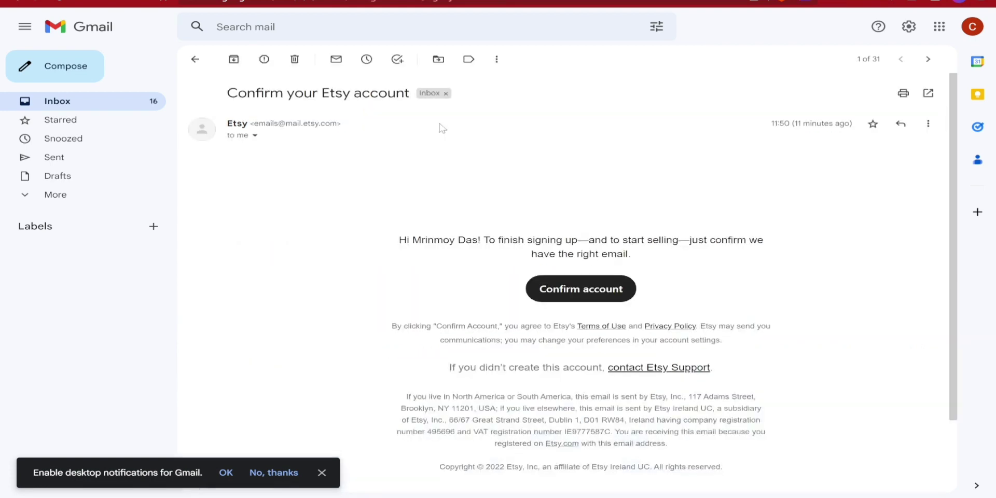
click(567, 409)
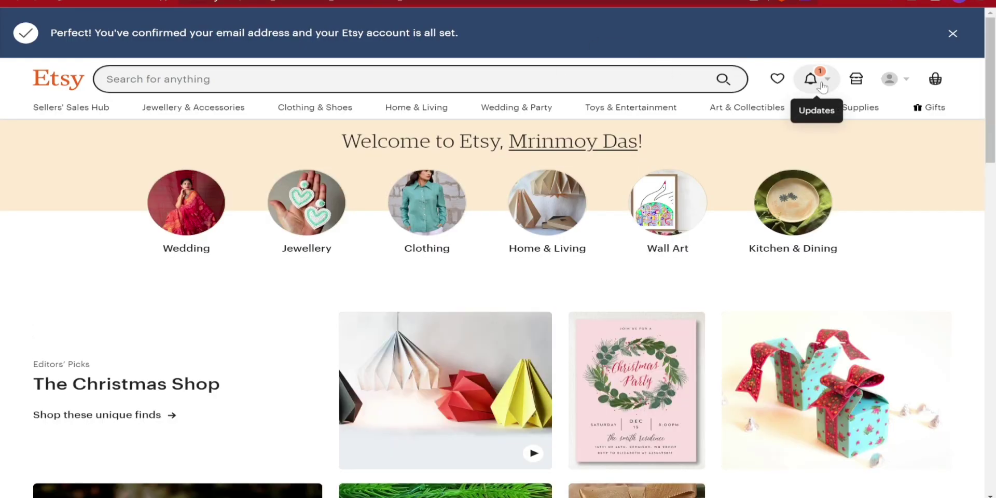
click(821, 85)
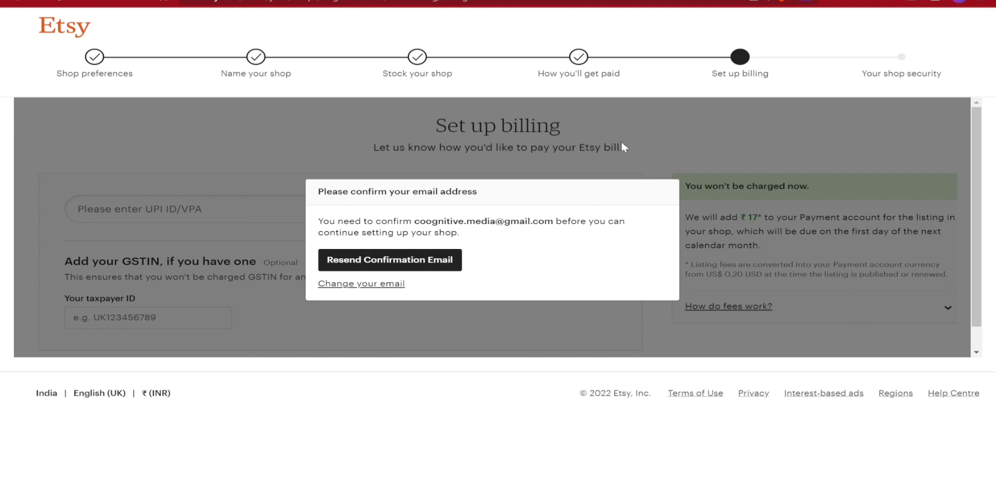
- Reload the billing page and review the ₹17 listing fee and when it is due
click(63, 5)
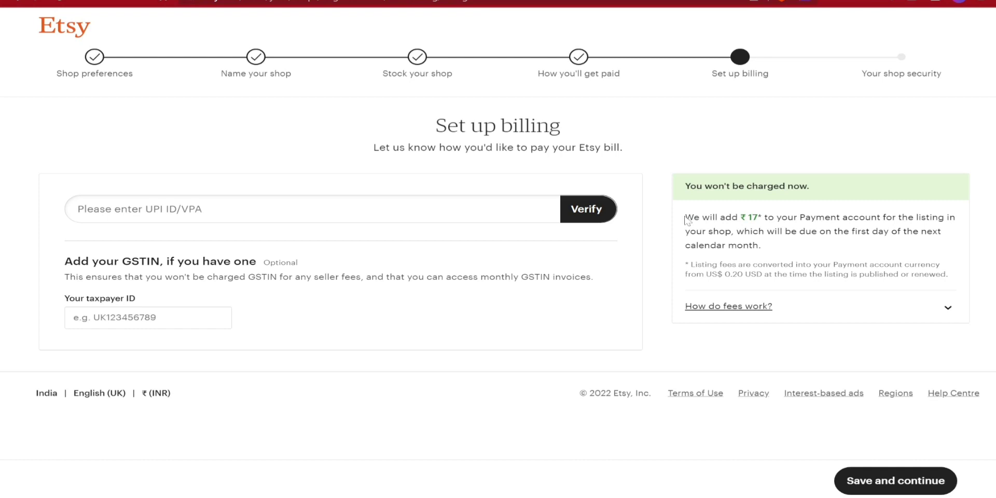
drag(686, 220, 763, 218)
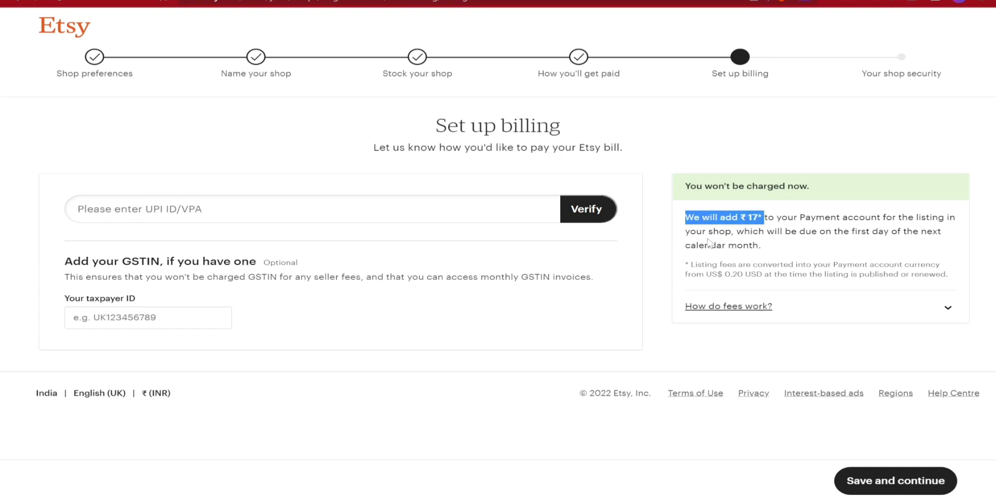
drag(719, 231, 795, 250)
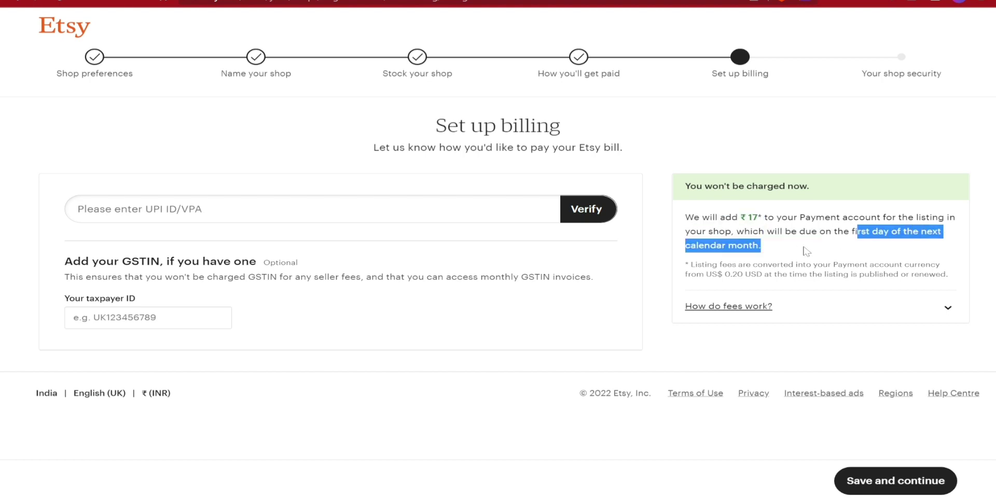
click(771, 257)
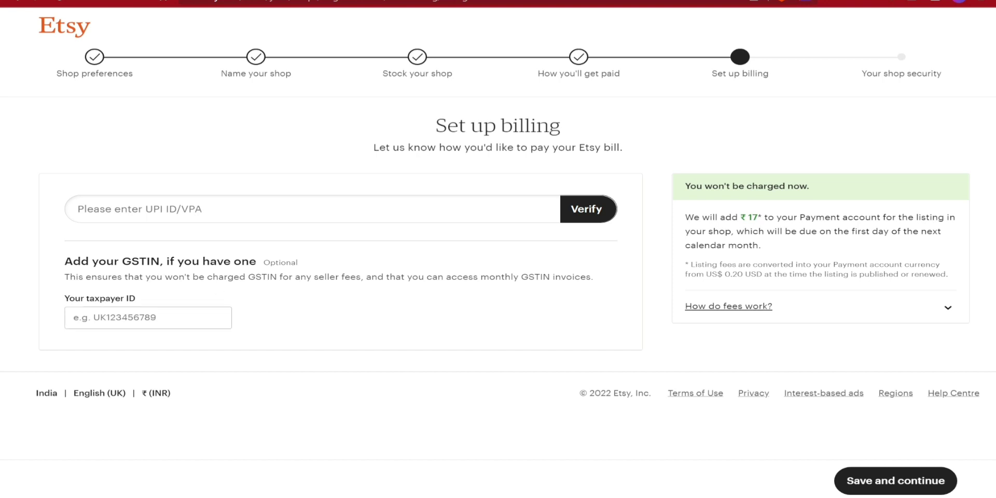
click(73, 318)
key(Return)
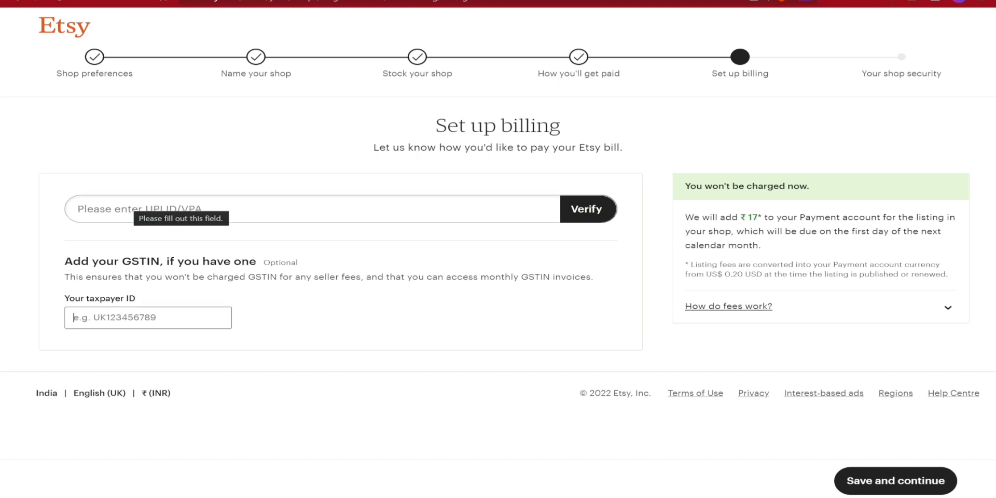
- Enter and verify the UPI ID, then save the billing details
click(78, 209)
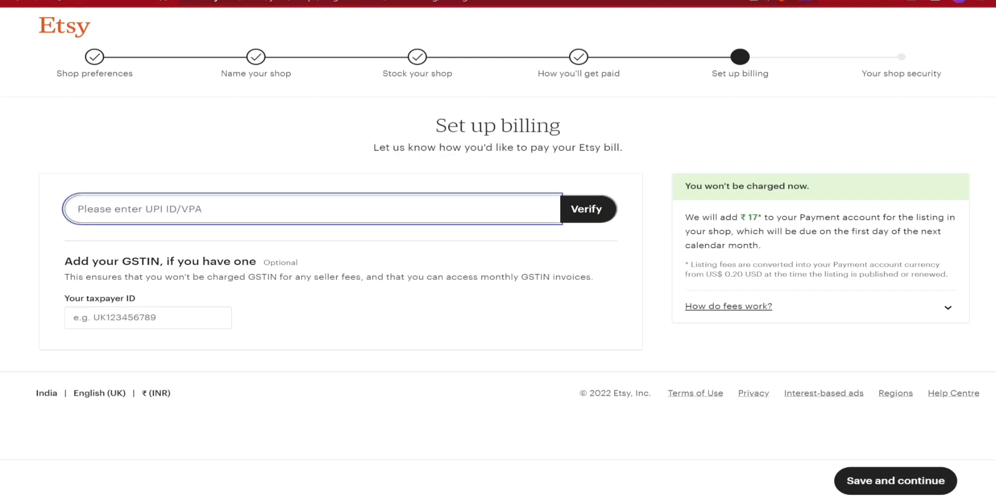
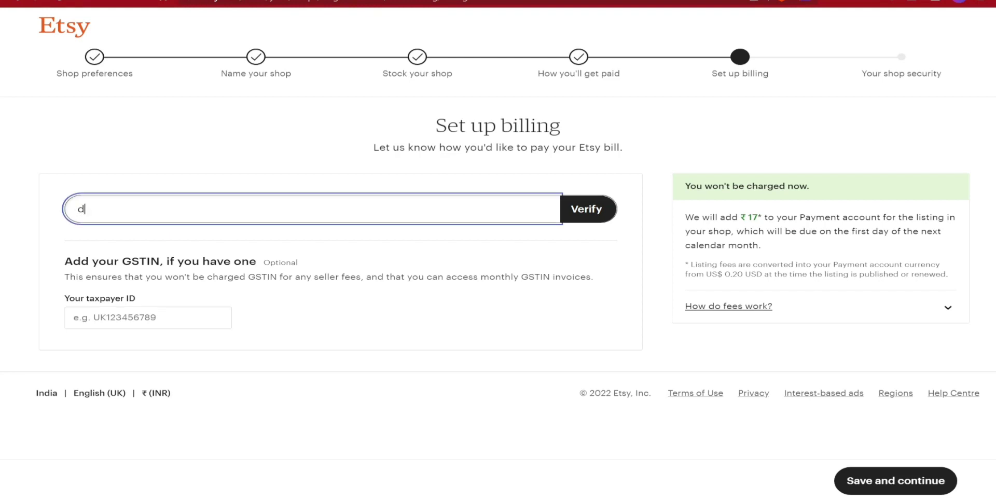
click(586, 208)
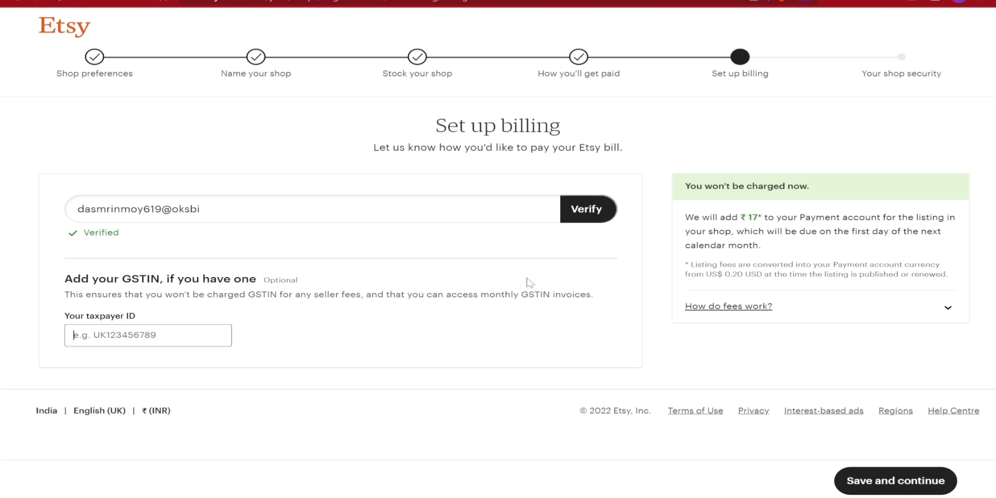
click(891, 480)
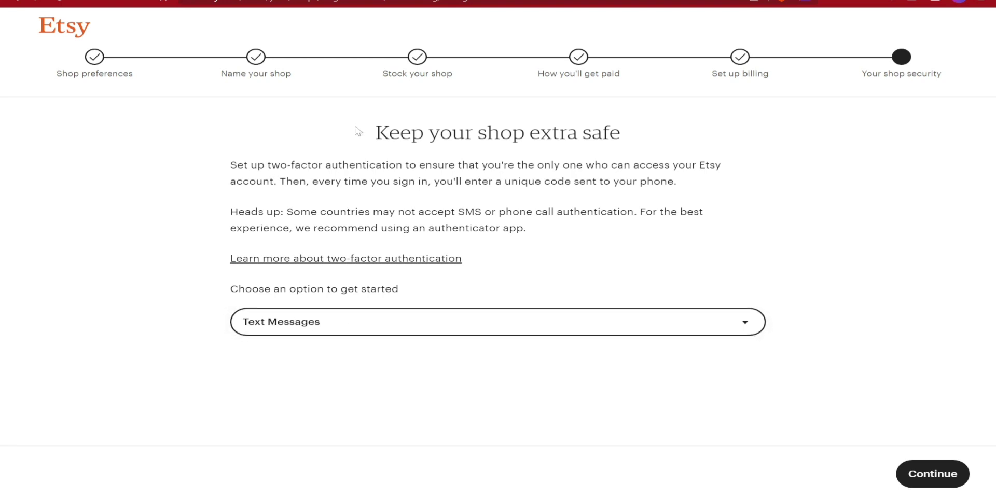
- Choose Text Messages for two-factor authentication, send a code to the phone and submit it
drag(358, 132, 648, 132)
click(466, 336)
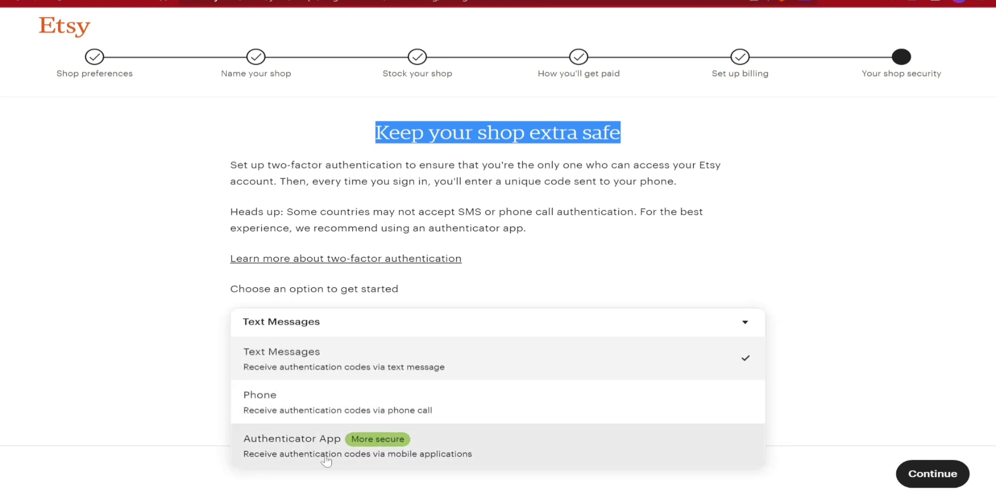
click(379, 363)
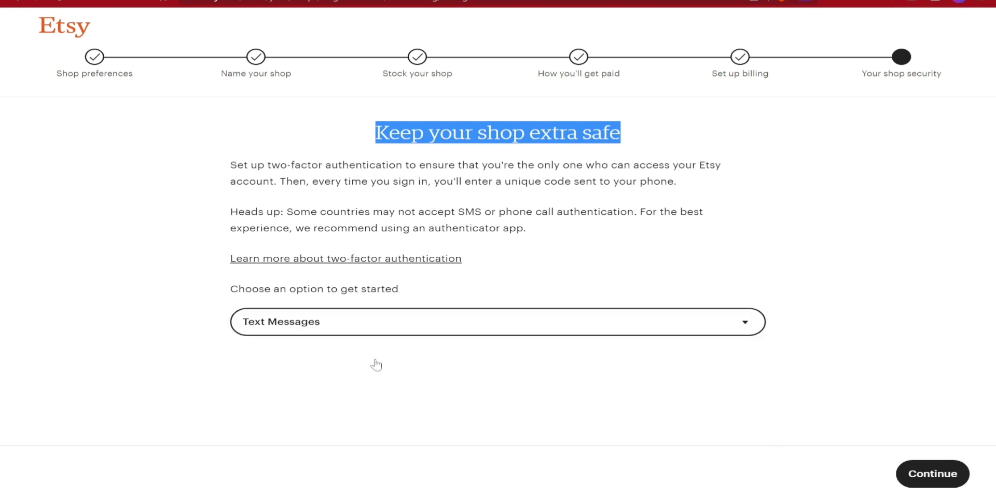
click(696, 241)
click(931, 473)
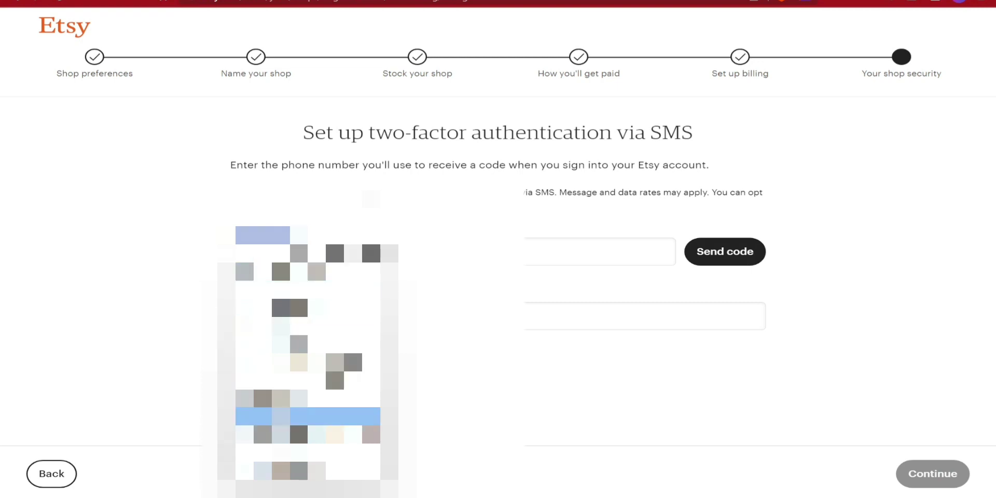
key(Return)
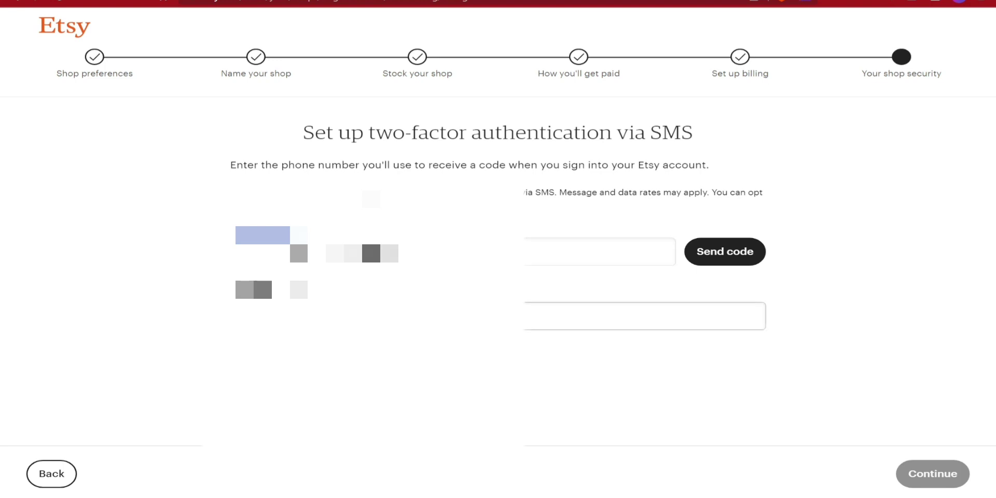
click(719, 266)
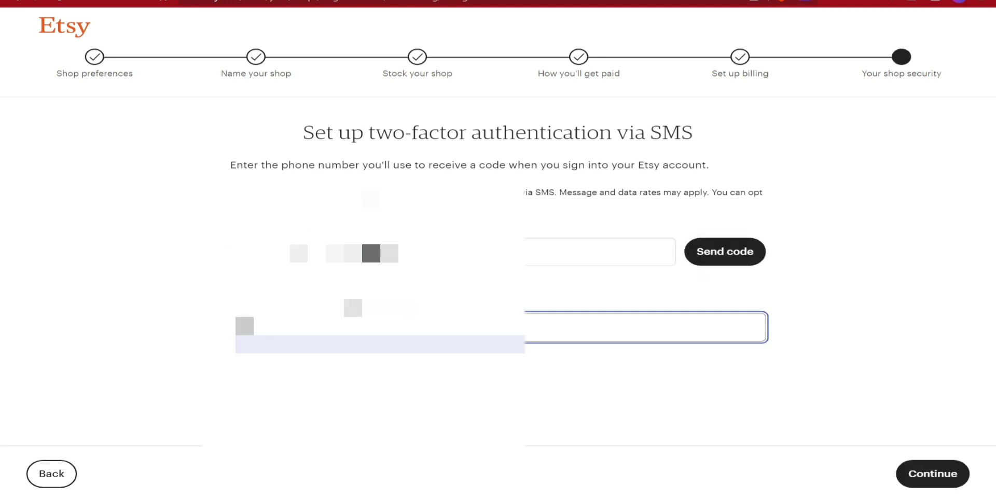
click(929, 474)
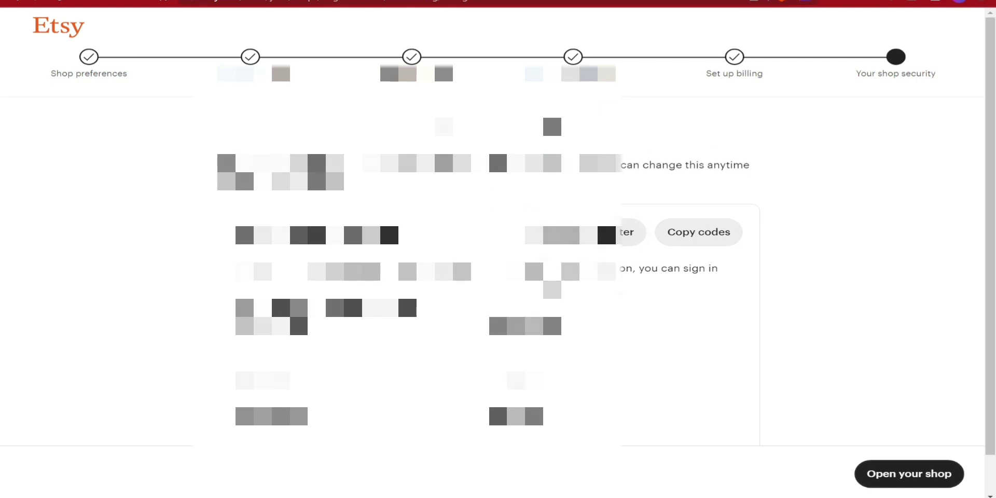
- Copy the backup sign-in codes into Sticky Notes
click(701, 236)
click(649, 497)
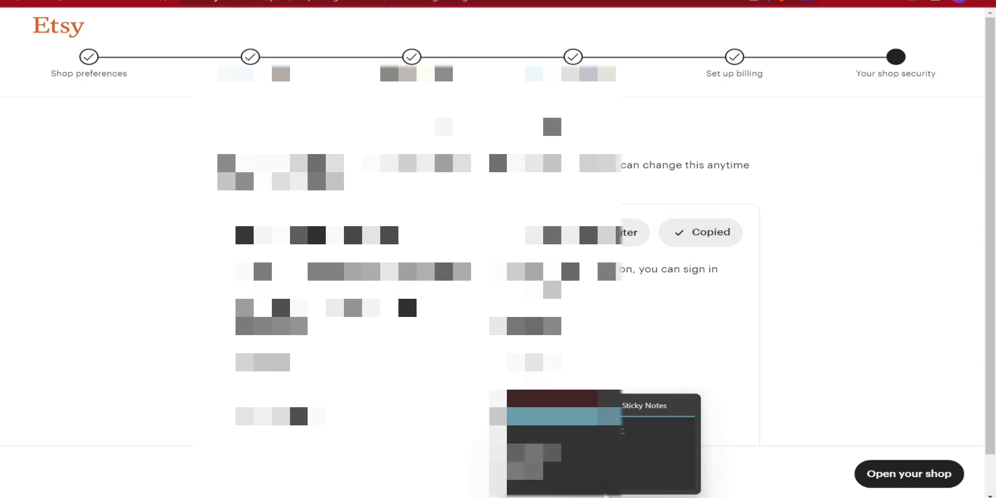
click(639, 366)
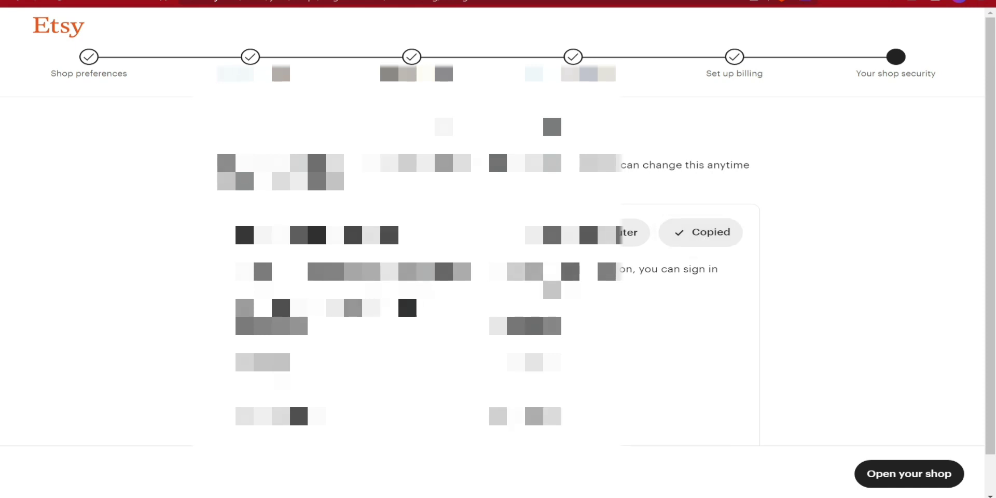
scroll(896, 476, down, 1)
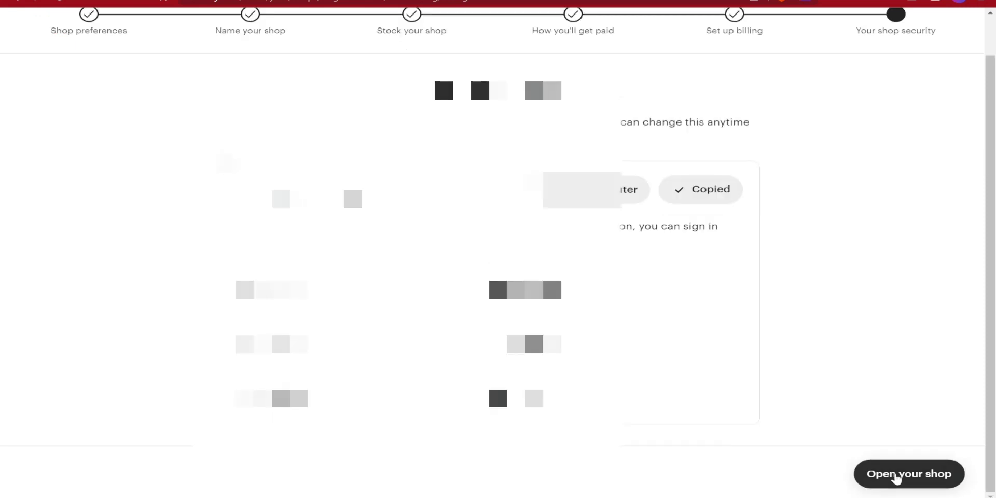
- Open the CognitiveStore shop, review its suspended dashboard, then switch to Gmail
click(895, 477)
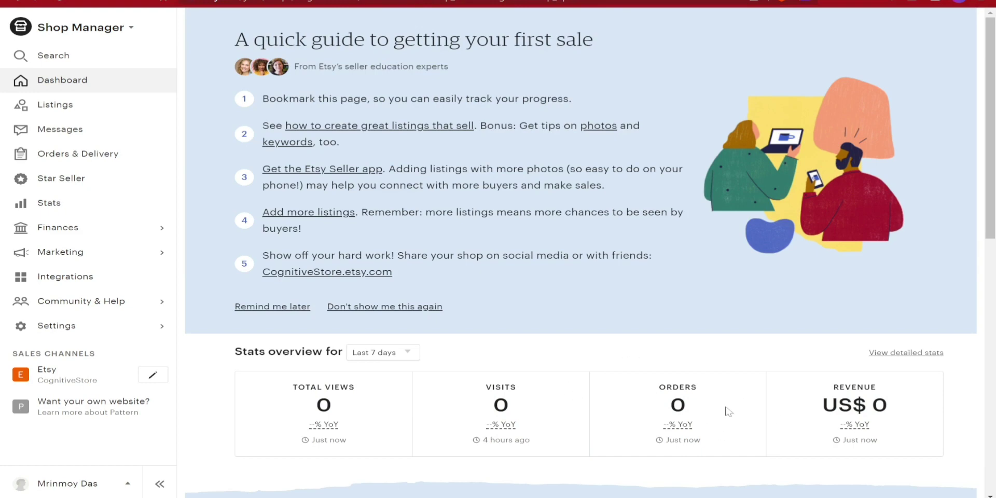
scroll(502, 244, down, 7)
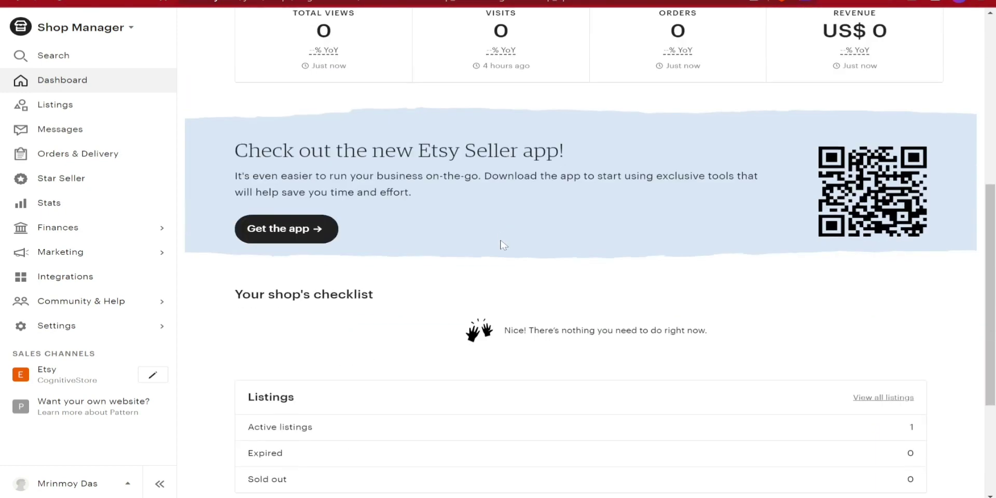
scroll(502, 243, down, 1)
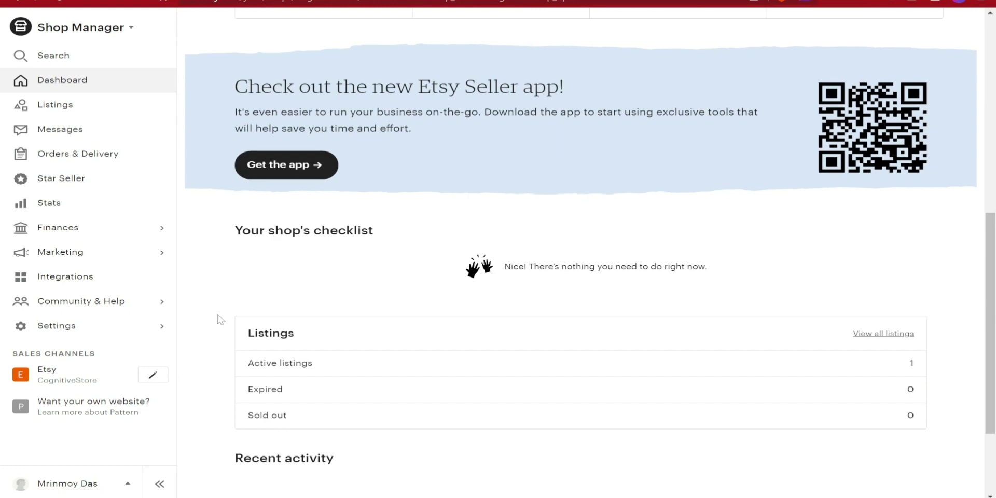
scroll(347, 315, up, 5)
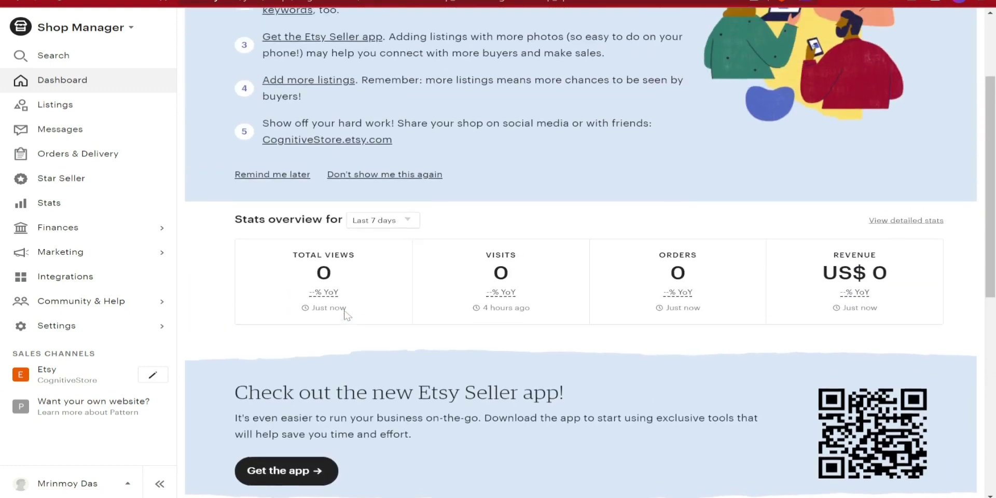
scroll(347, 314, down, 6)
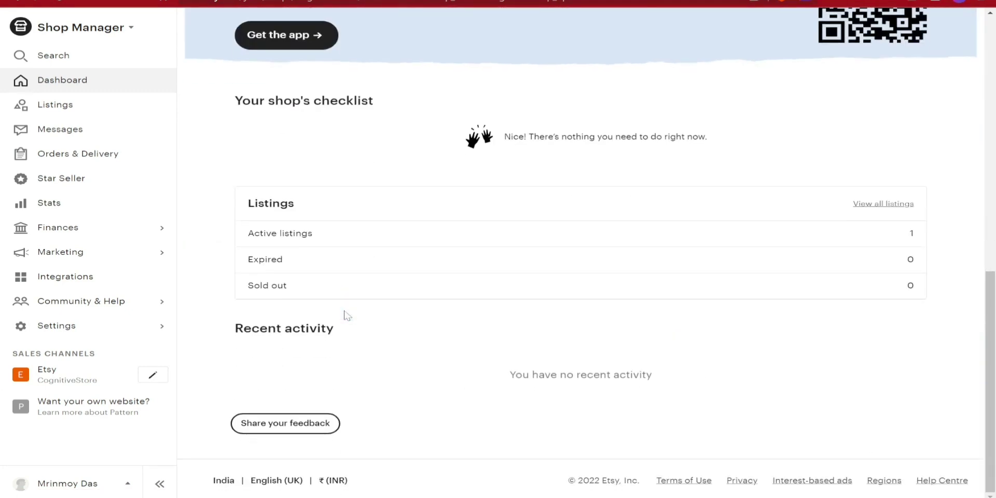
scroll(347, 315, up, 10)
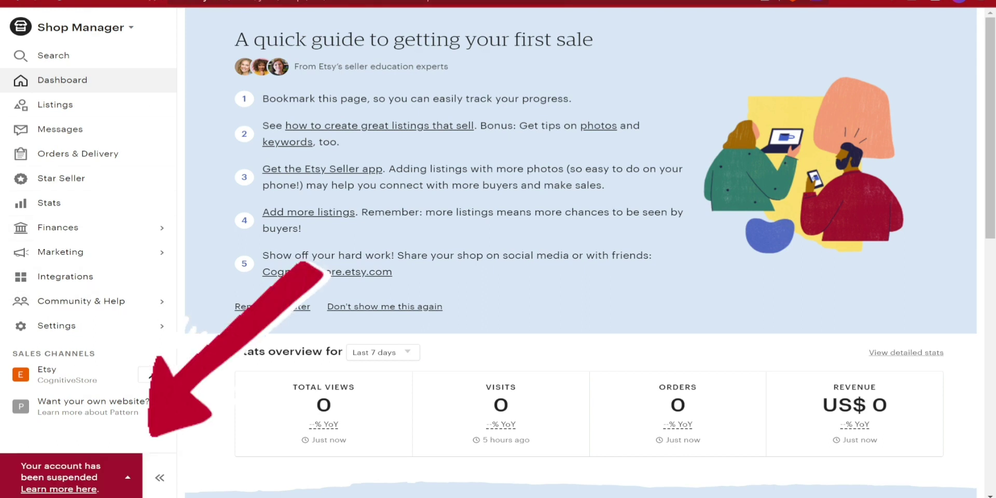
click(60, 2)
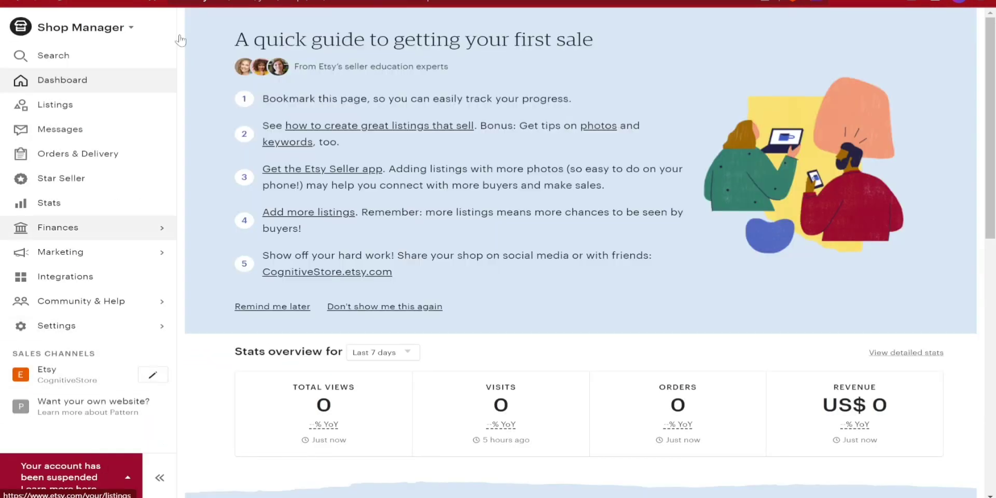
click(187, 3)
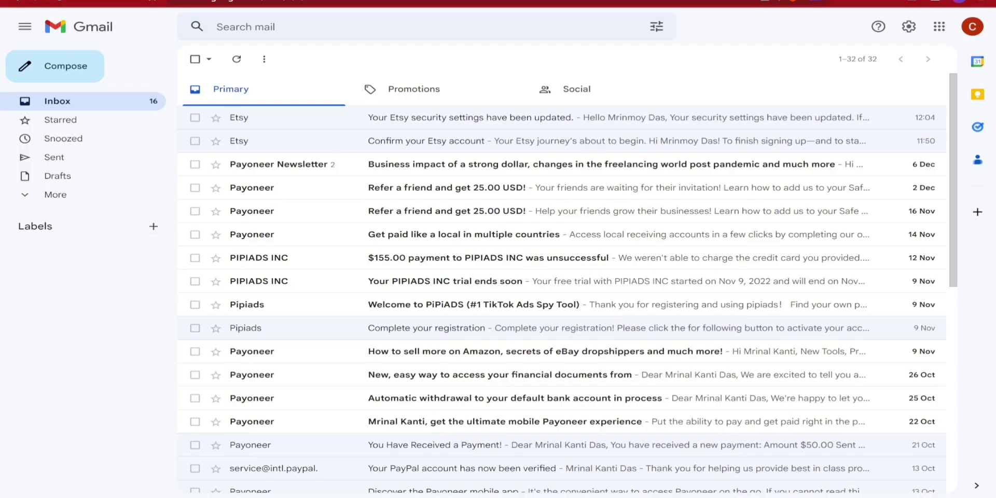
- Check Gmail's Promotions, Social, All Mail and Spam for Etsy messages, then return to the inbox
click(237, 60)
click(421, 94)
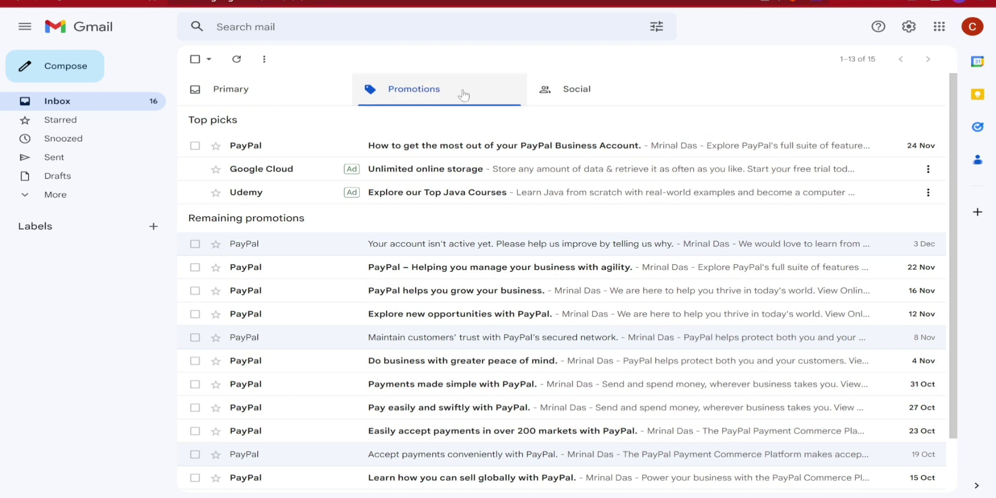
click(566, 94)
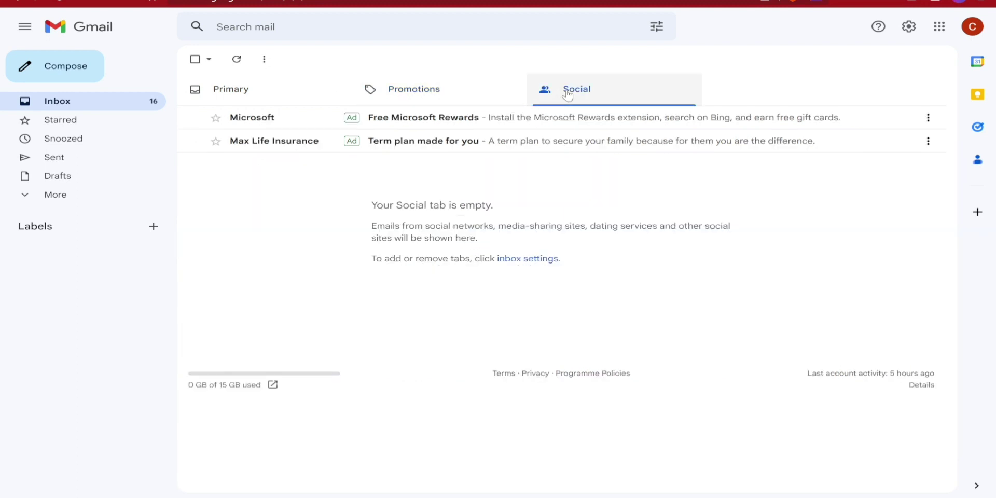
click(52, 196)
click(63, 271)
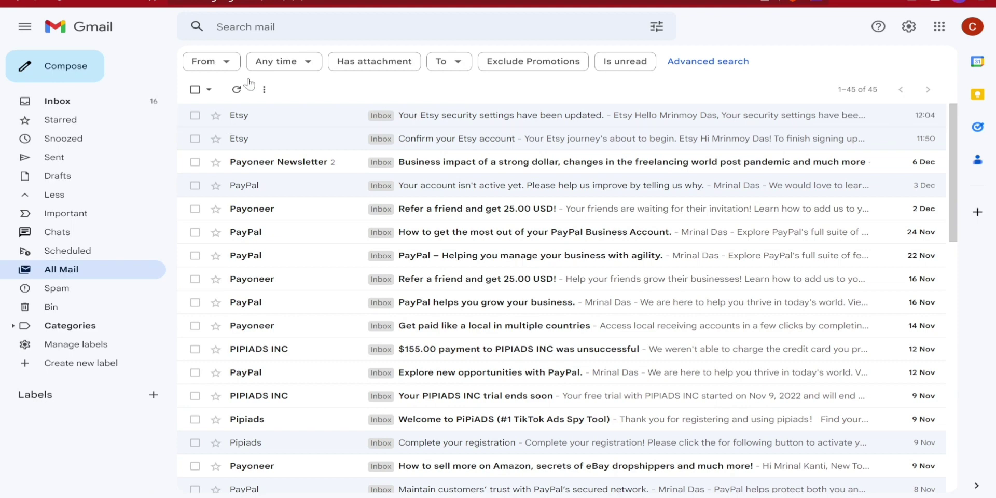
click(45, 289)
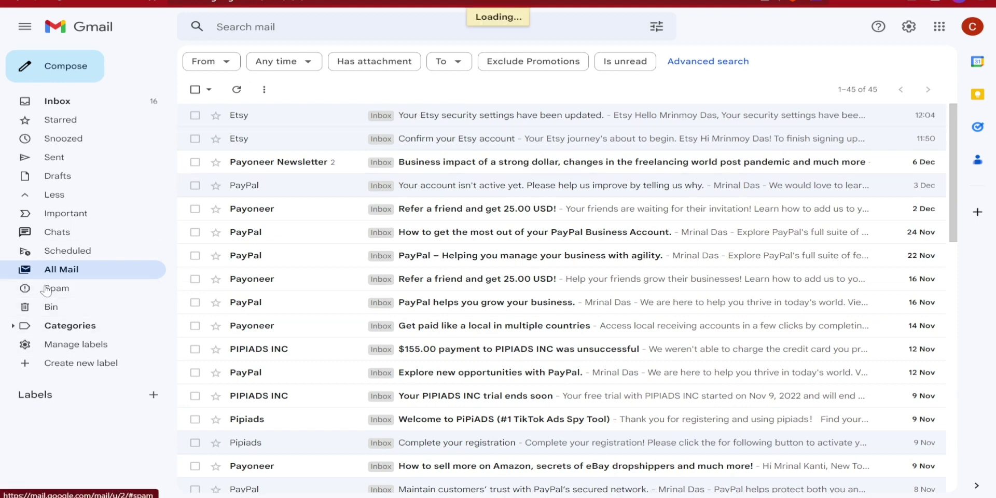
click(53, 107)
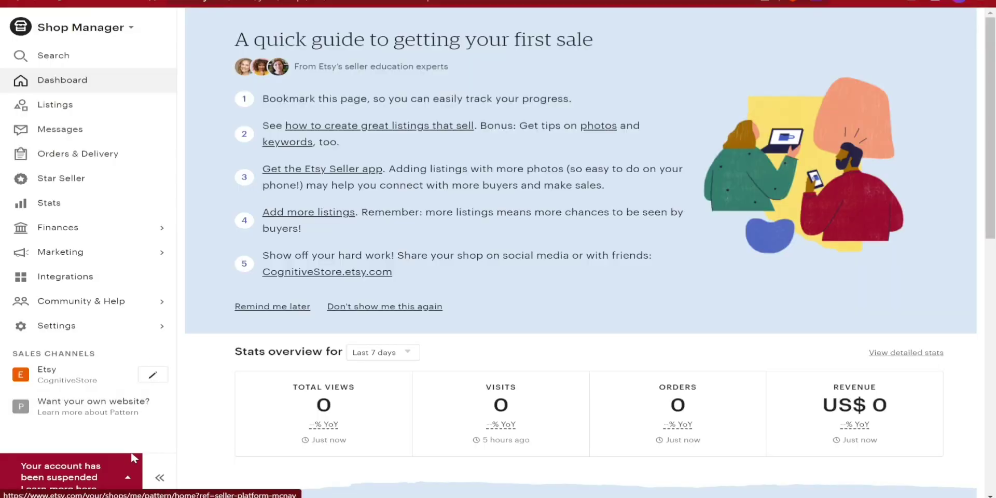
- Open the account information page from the suspended-account options in the sidebar
click(159, 478)
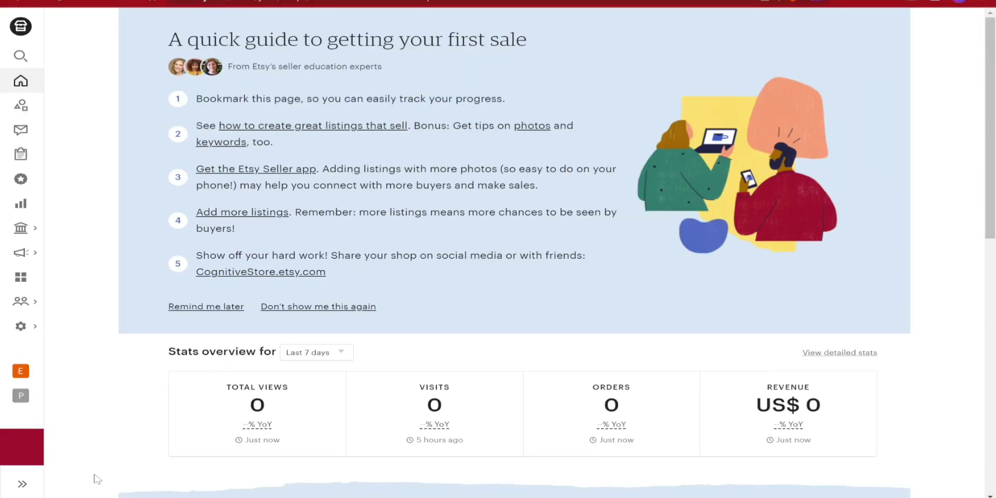
click(22, 484)
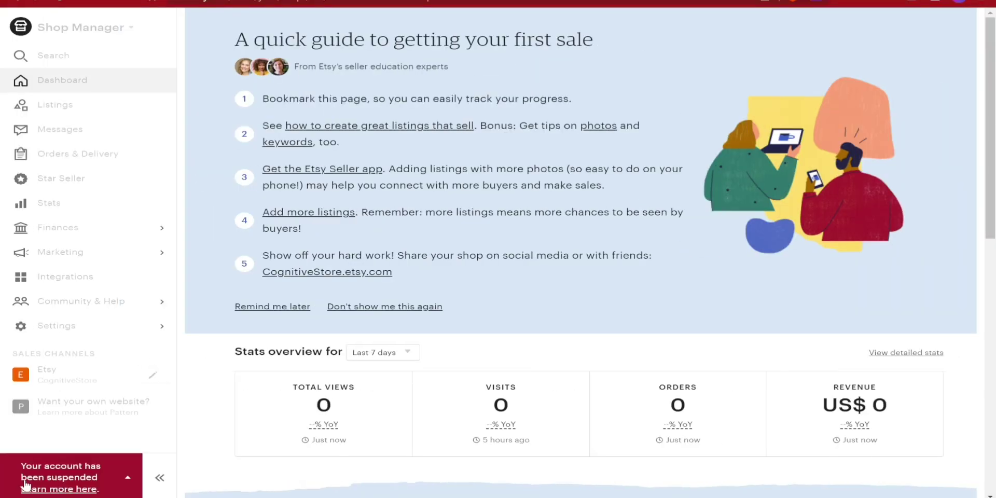
click(124, 480)
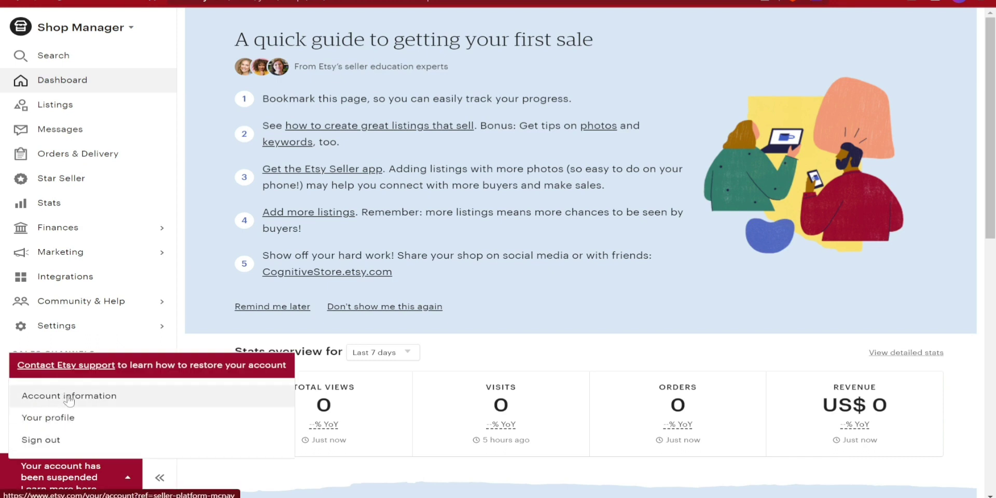
right_click(57, 423)
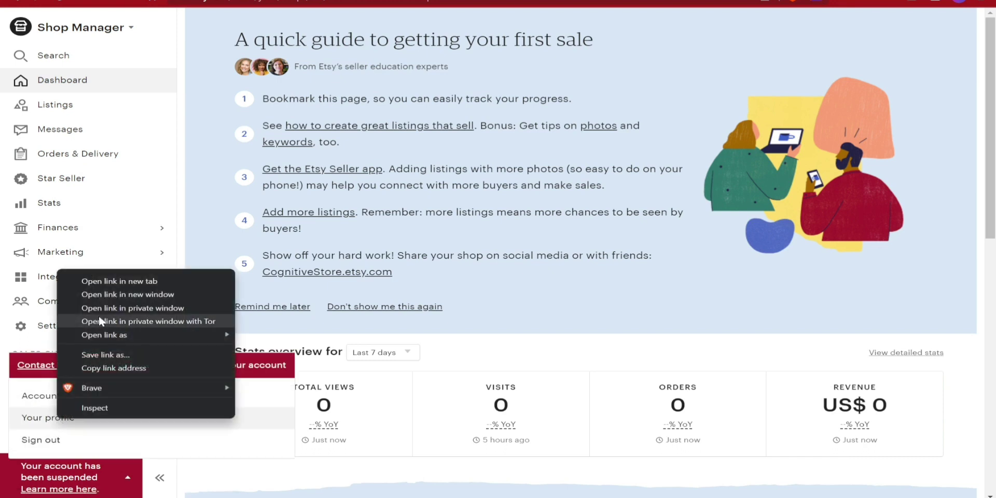
click(130, 286)
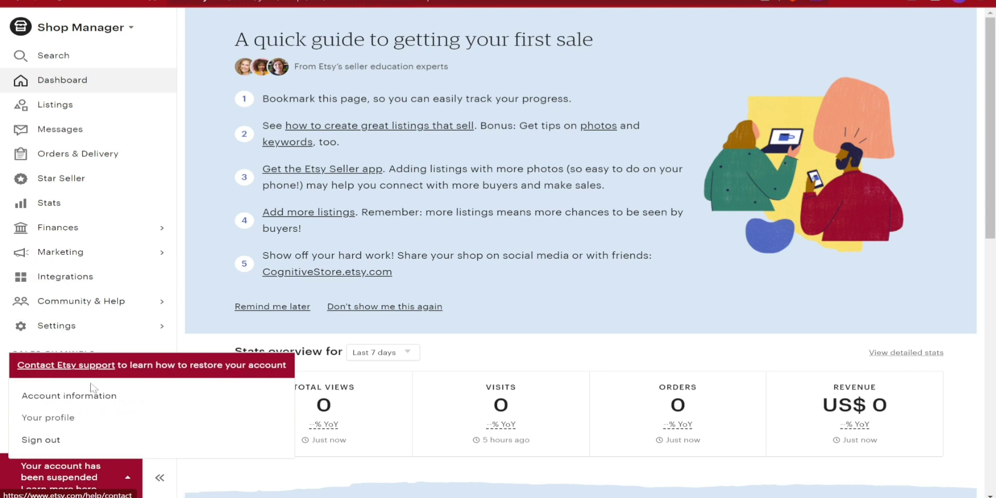
click(88, 403)
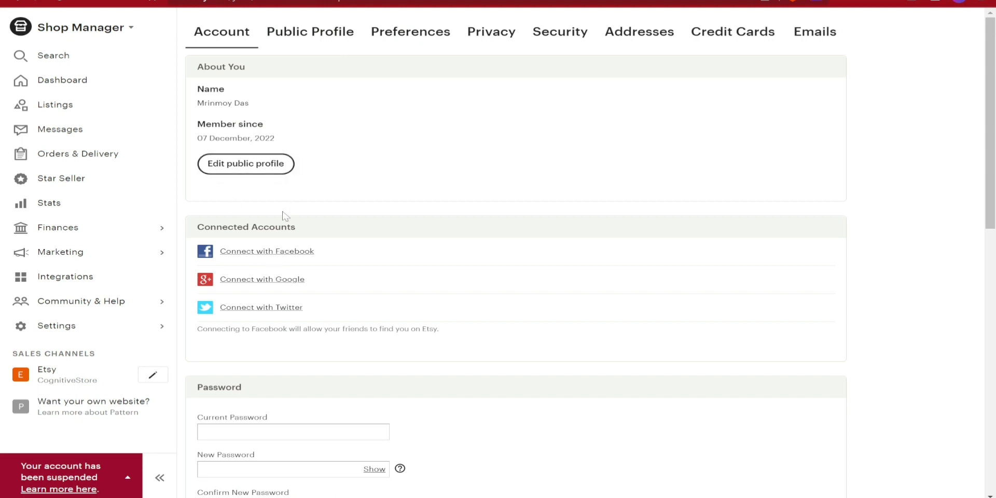
- Open Public Profile settings and choose Contact Etsy support
click(121, 471)
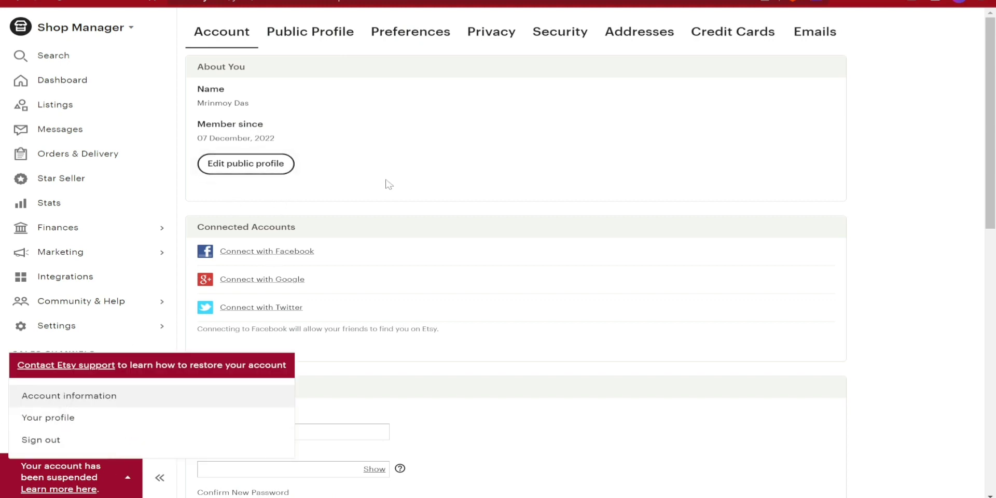
click(213, 171)
click(63, 365)
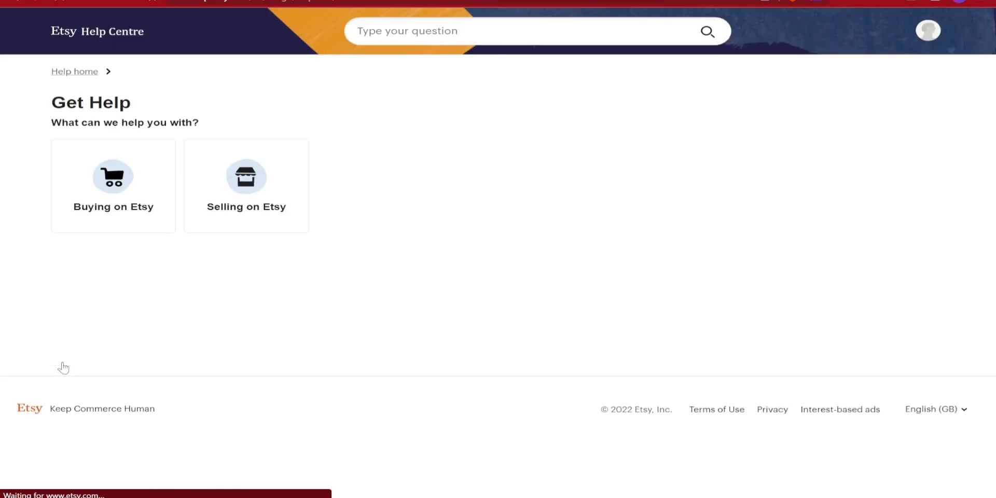
- Open Selling on Etsy's 'Appeal a suspended account' topic and read the explanation
click(240, 209)
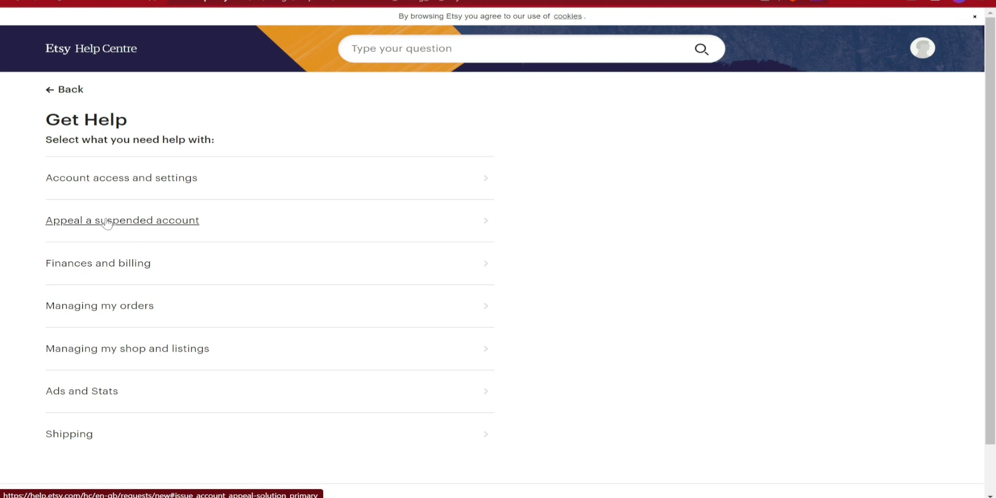
click(159, 229)
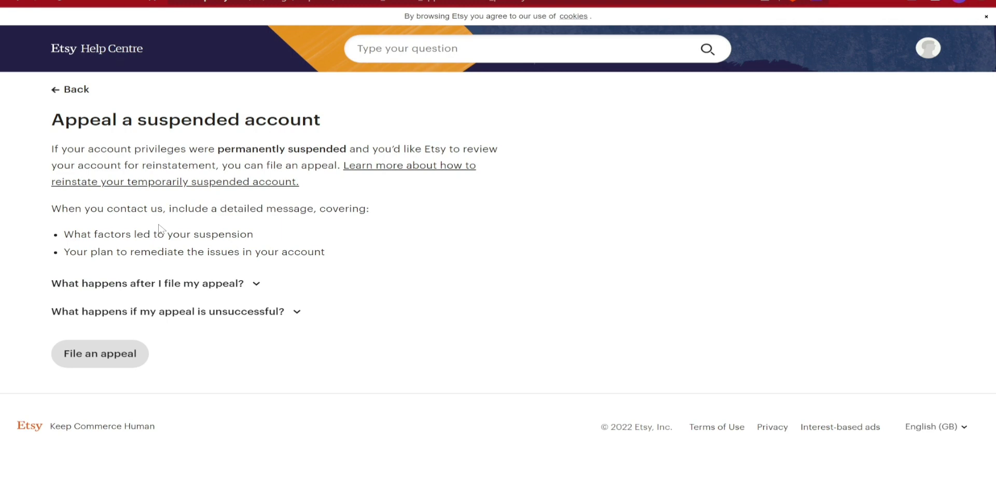
drag(55, 150, 498, 151)
drag(51, 167, 218, 169)
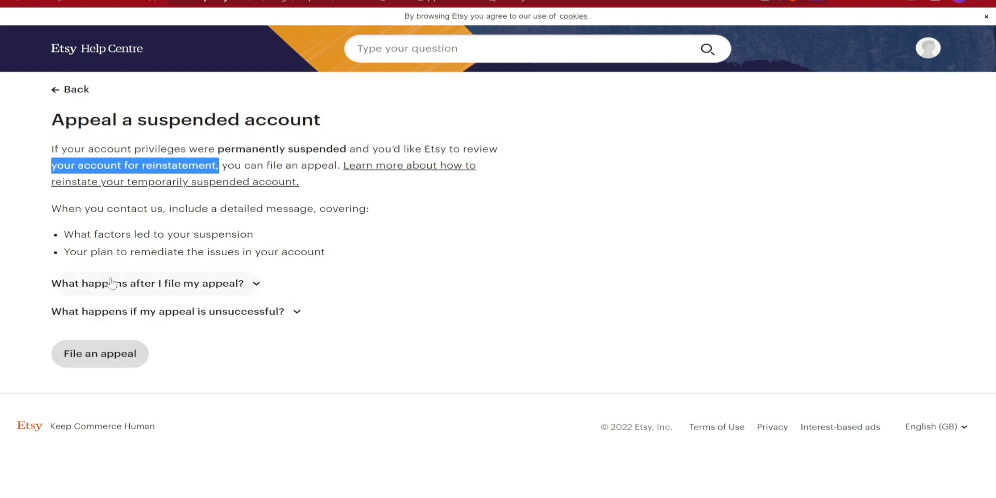
- Expand the appeal FAQs, then choose File an appeal and the Email us option
click(259, 285)
click(259, 285)
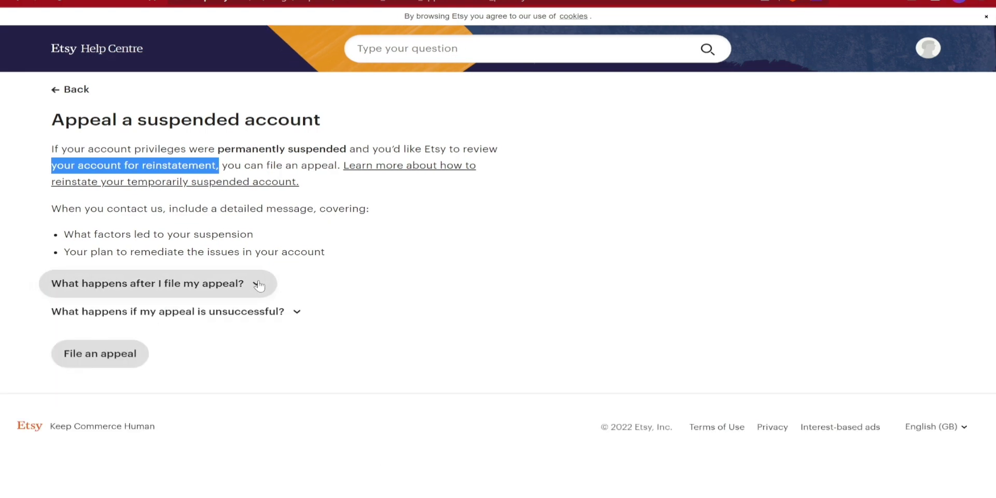
click(293, 313)
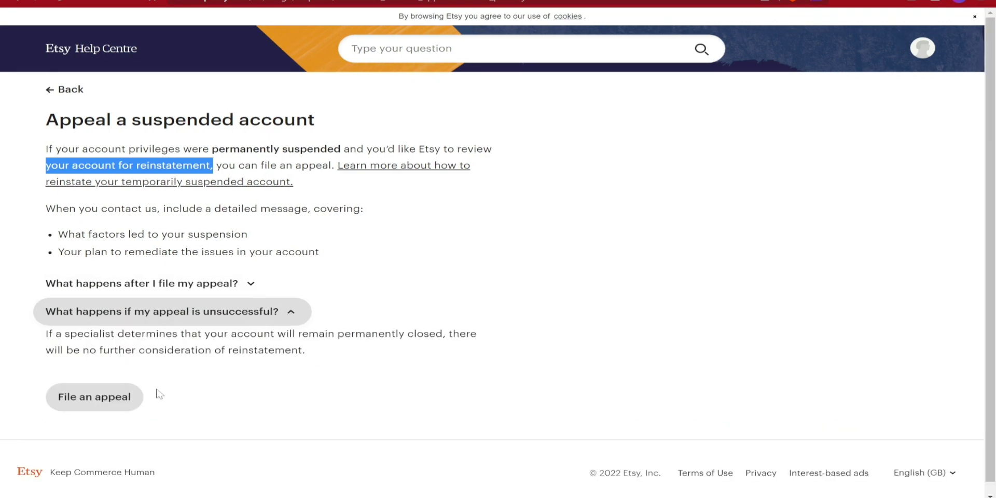
click(103, 405)
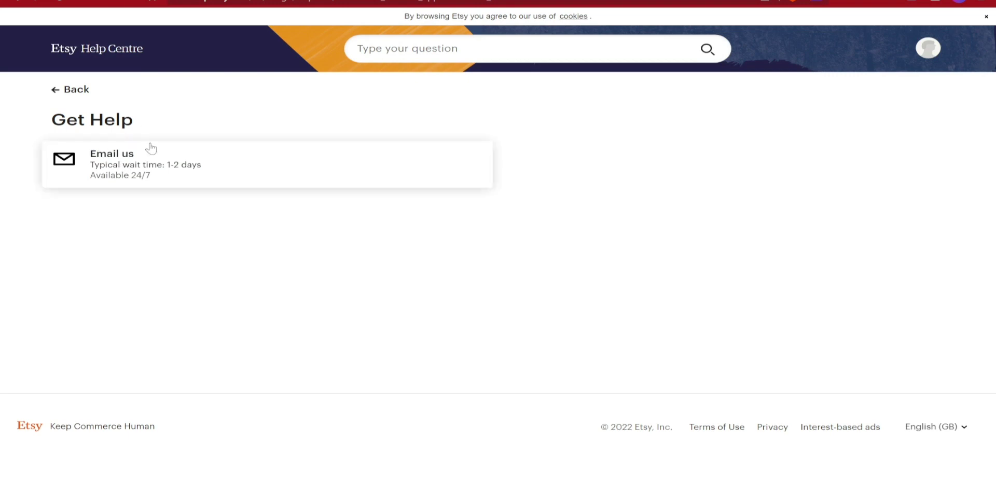
click(147, 170)
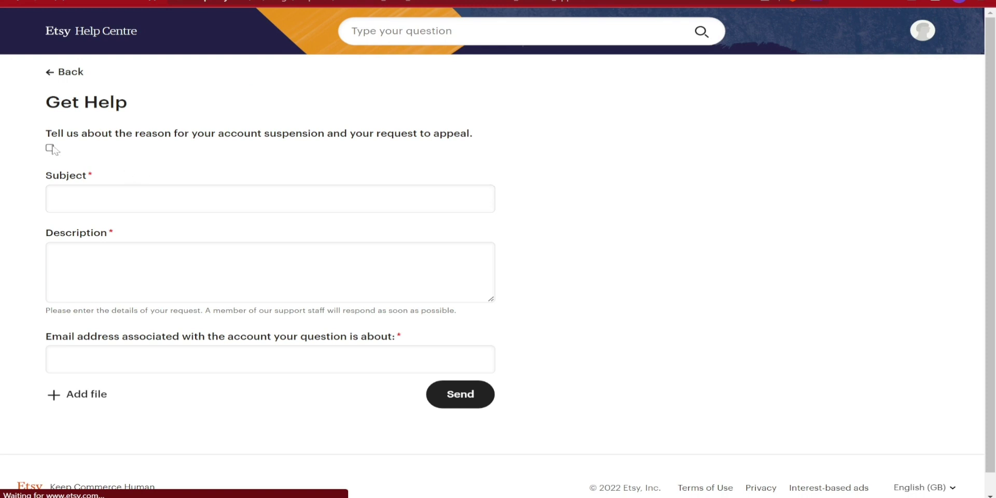
- Enter the appeal subject 'ETSY Store Suspended just after account creation'
click(72, 186)
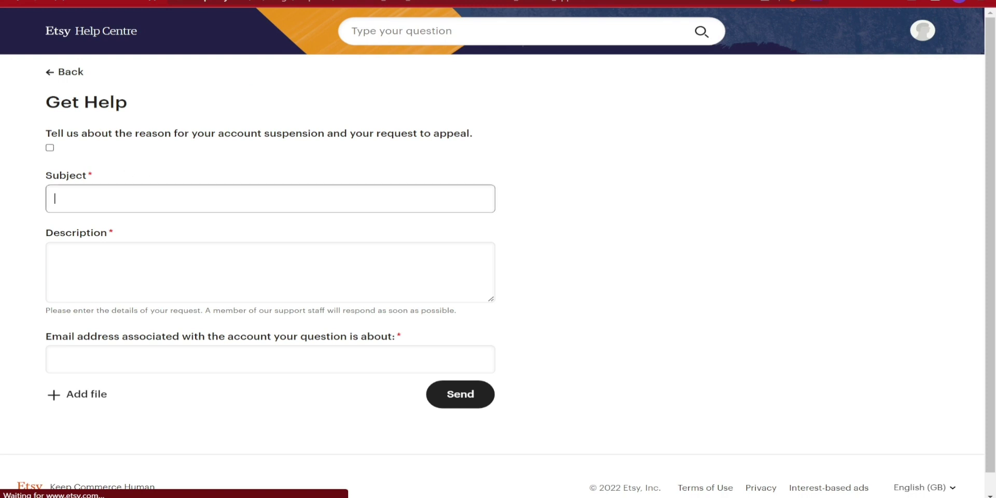
text(ETSY)
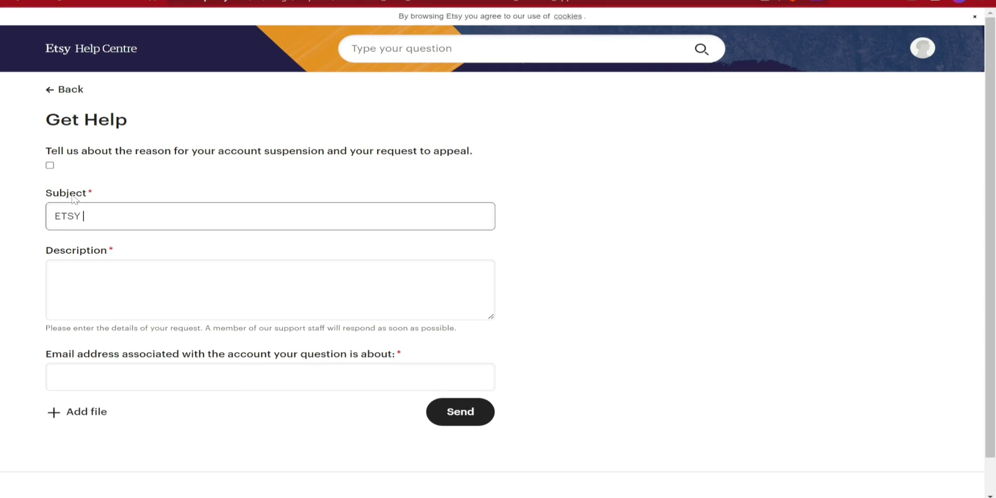
text( Store Suspende)
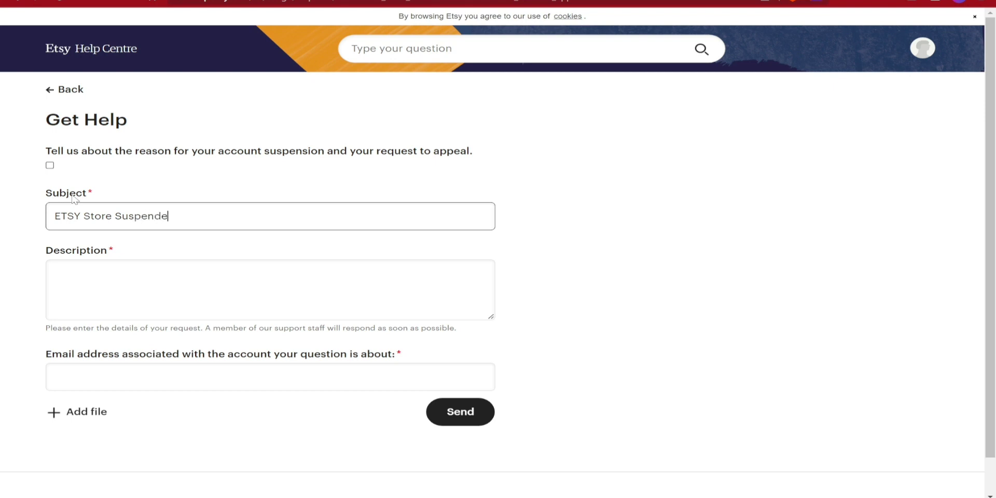
text(d just after account cre)
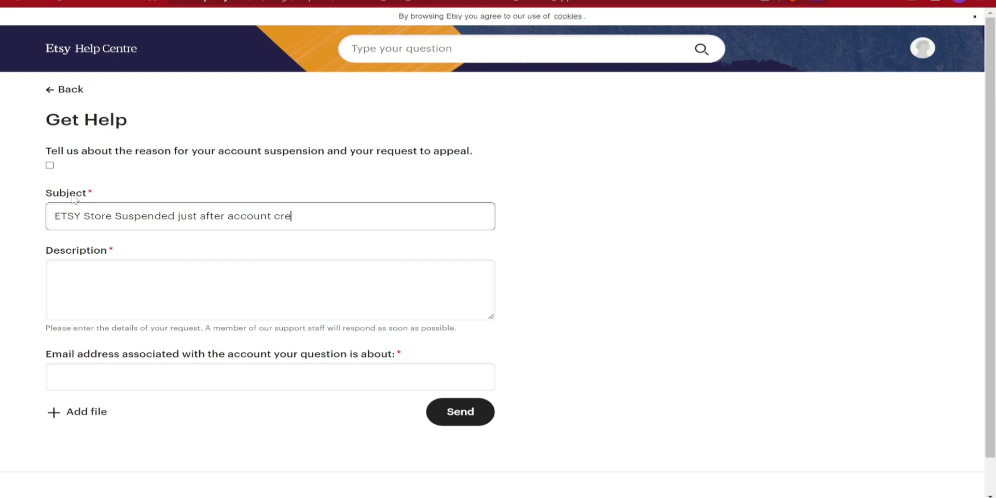
text(atrion)
key(BackSpace)
key(BackSpace)
key(BackSpace)
text(ion)
- Write the description explaining the new ETSY store was suspended, ending with 'Thank You'
key(Tab)
text(Hel)
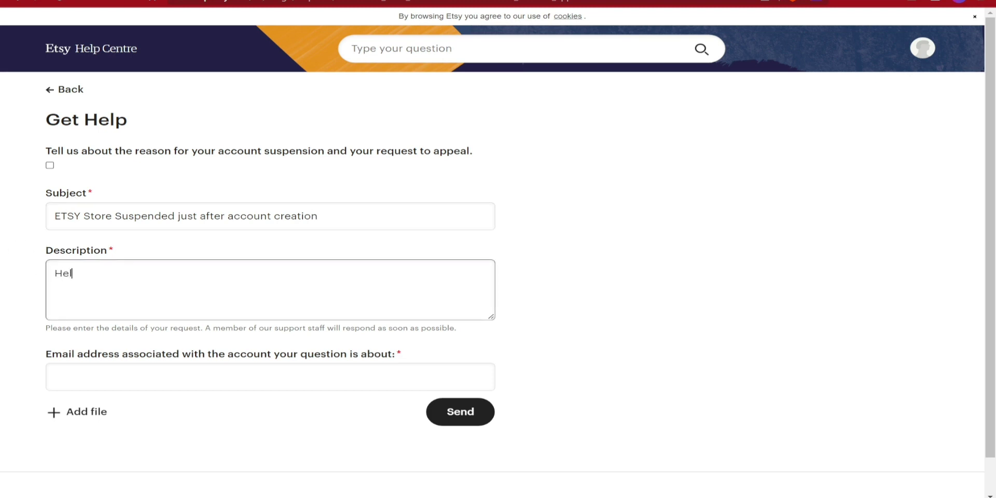
text(lo Etsy team, I am fr)
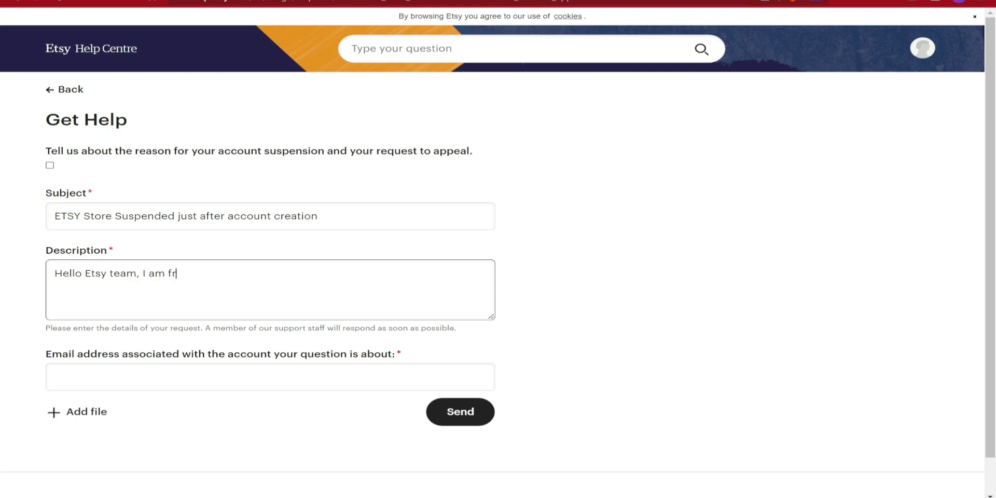
text(om India, today I have c)
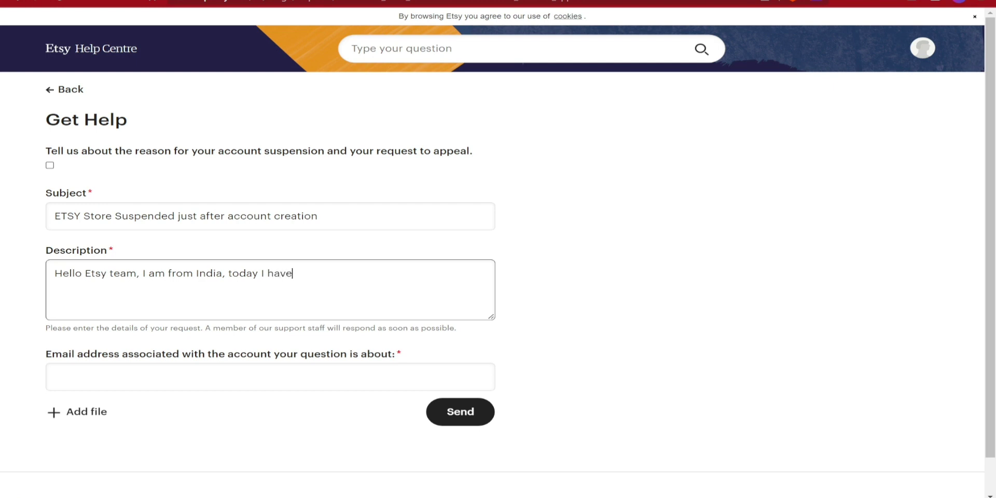
text(reated a )
text(n ETSY store, and after store creation within 4 hours)
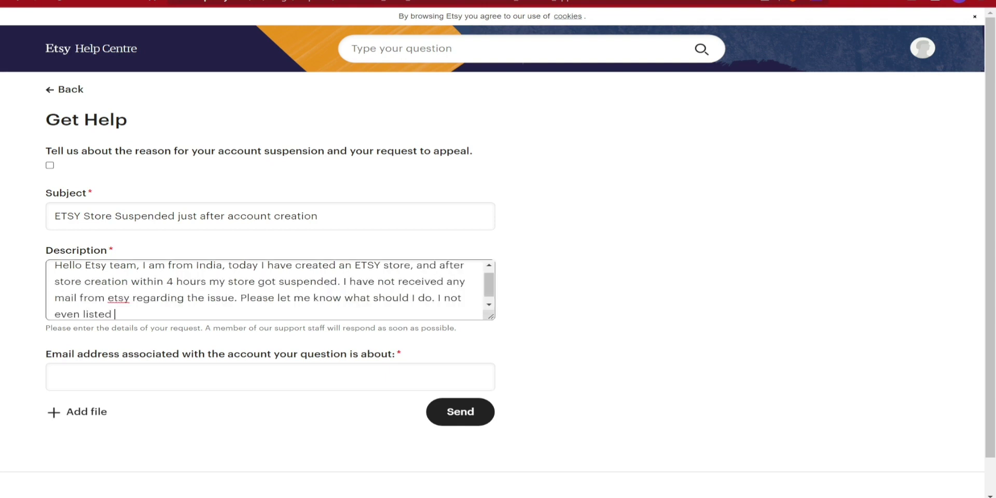
text(my )
text(products proper)
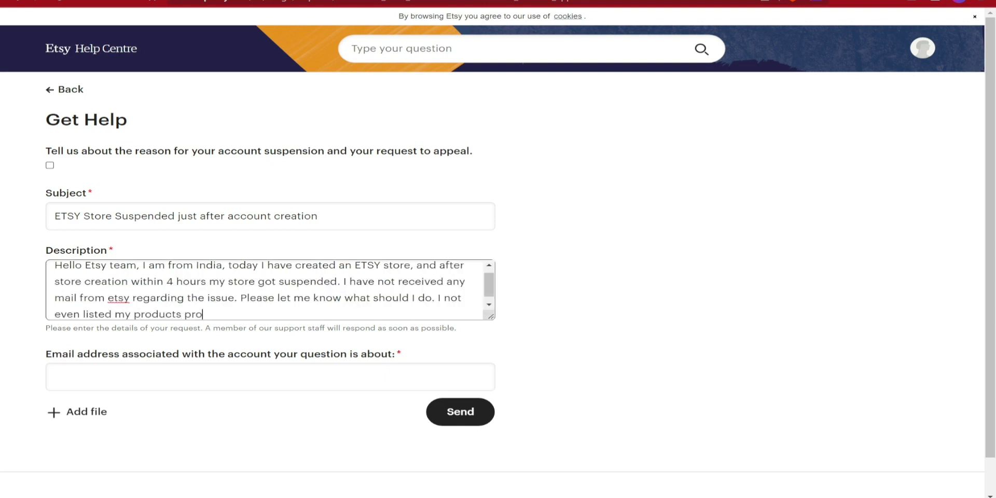
text(ly.   Thank U)
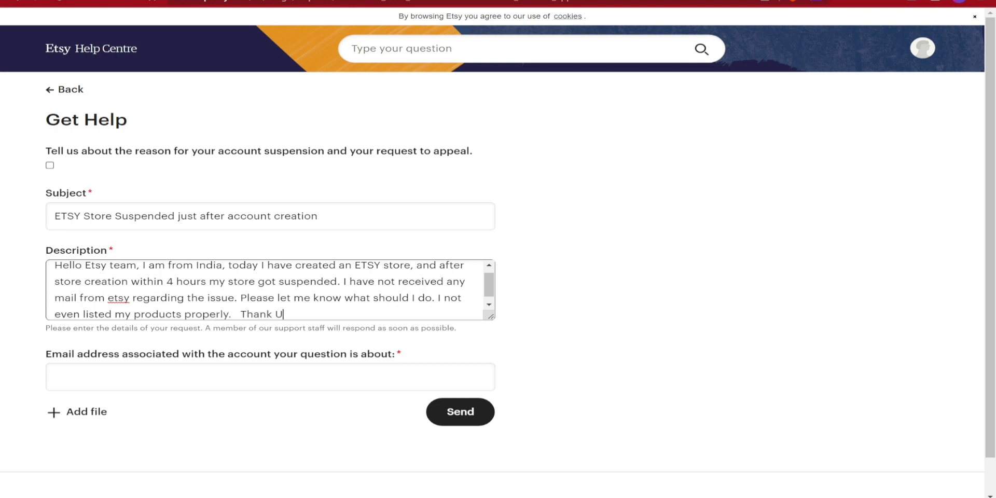
key(BackSpace)
text(You)
- Paste the account e-mail address, submit the appeal, and return to Gmail
key(Tab)
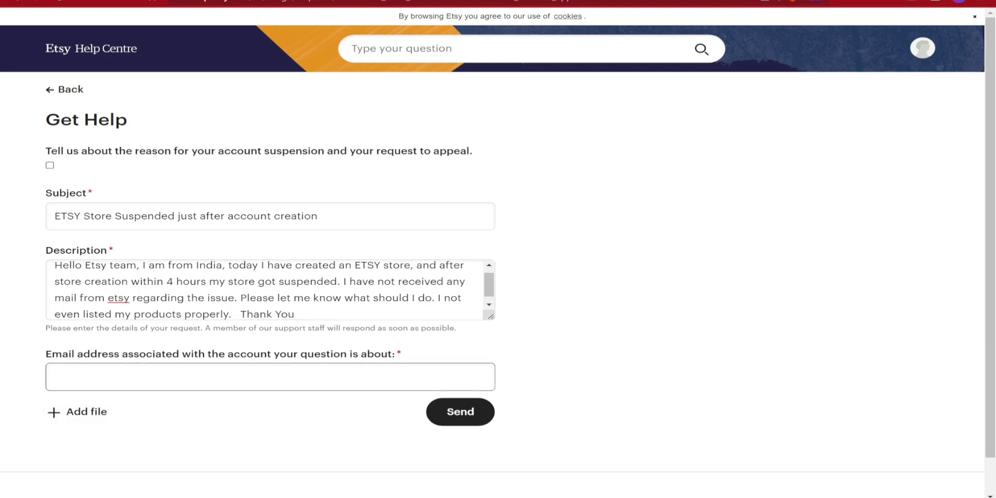
key(ctrl+v)
click(451, 410)
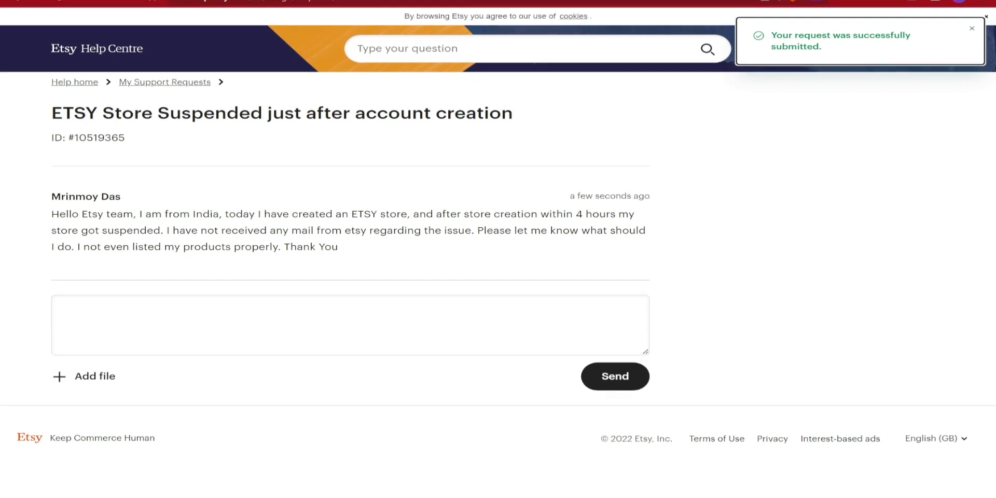
key(ctrl+Tab)
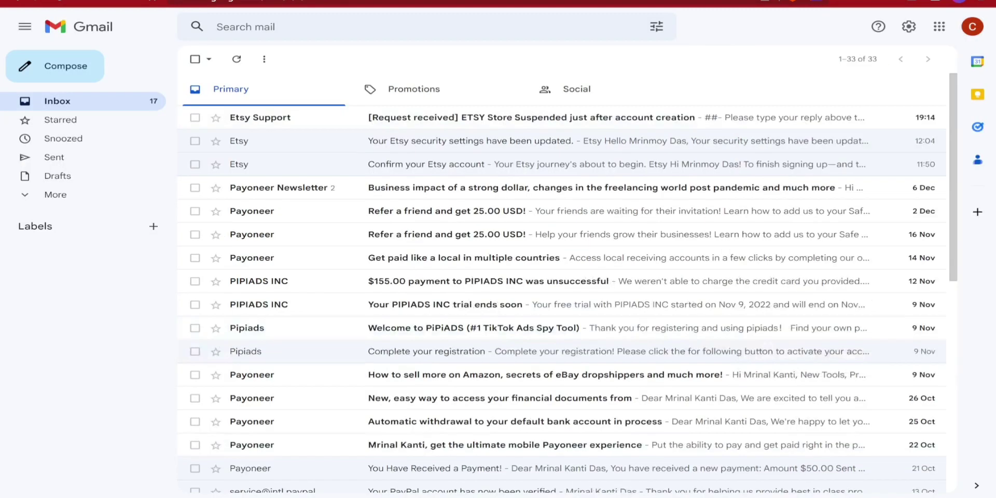
- Read Etsy Support's request-received confirmation email, then go to the Etsy Shop Manager listings
click(357, 117)
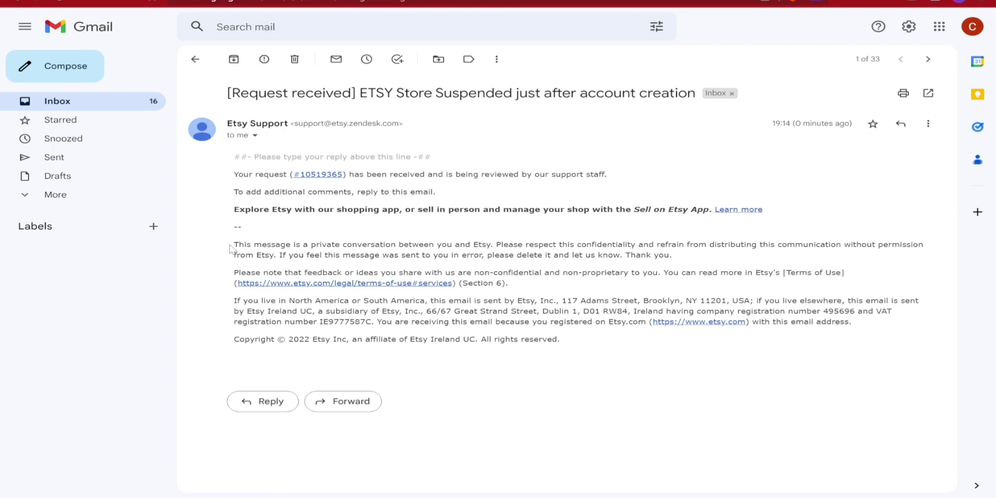
drag(231, 247, 931, 247)
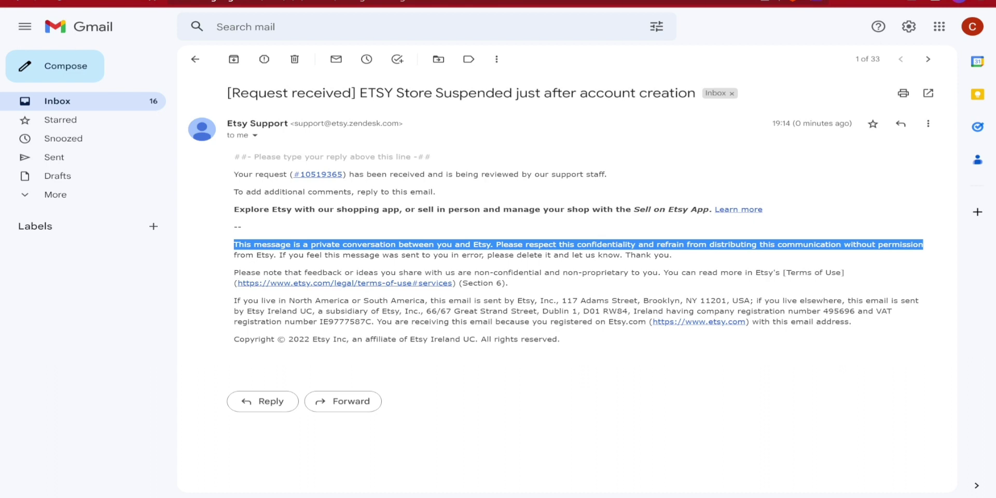
click(413, 268)
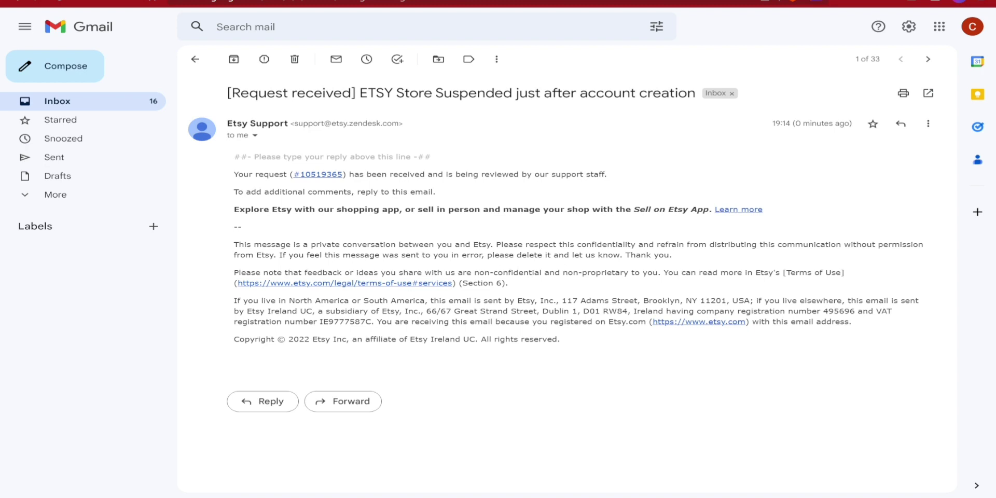
drag(320, 300, 358, 300)
drag(445, 310, 481, 311)
key(ctrl+Tab)
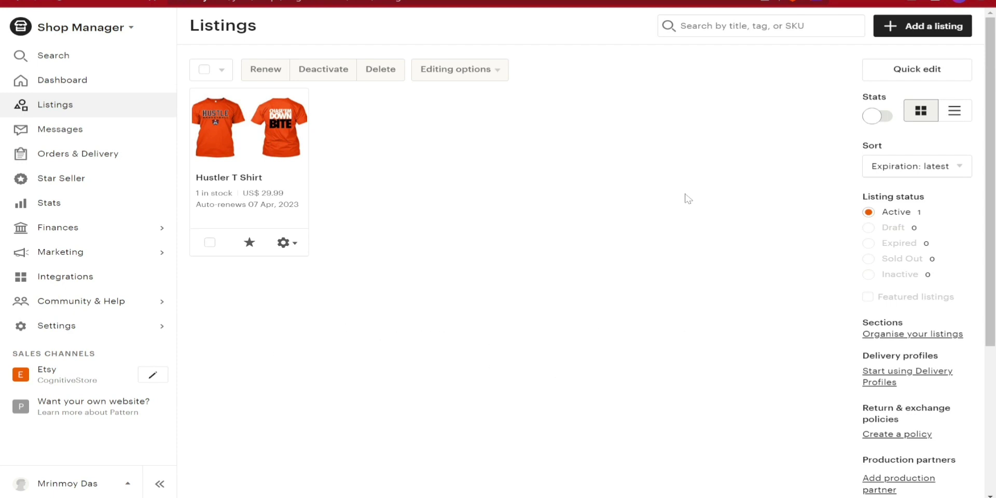
- Go back to the Gmail inbox list showing the newest Etsy emails
key(ctrl+Tab)
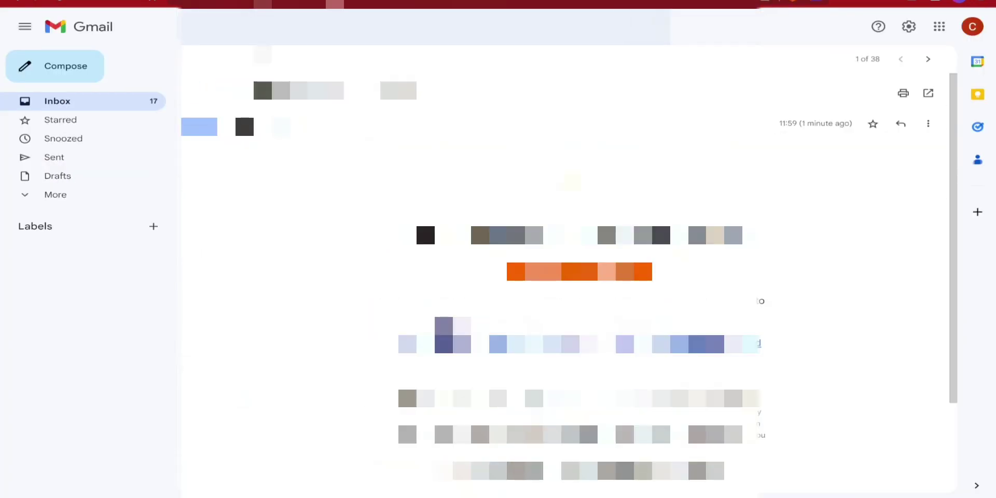
click(196, 60)
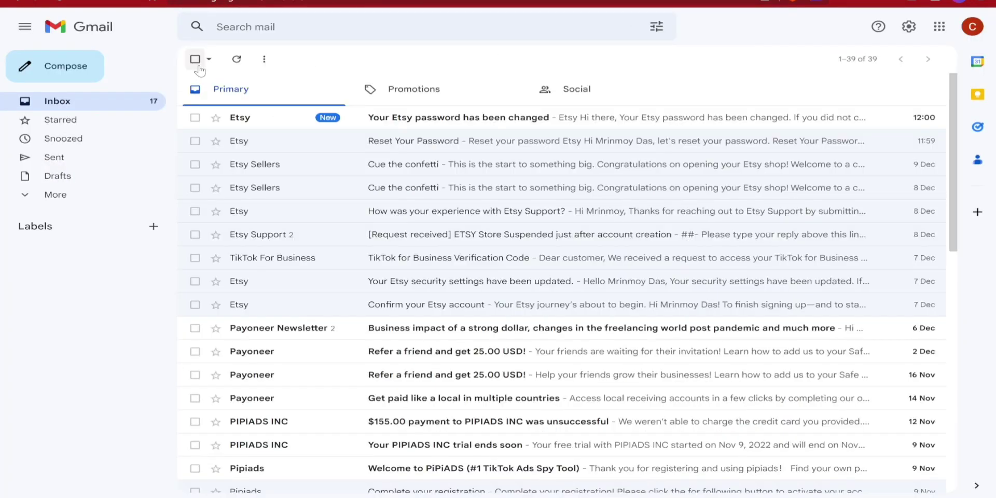